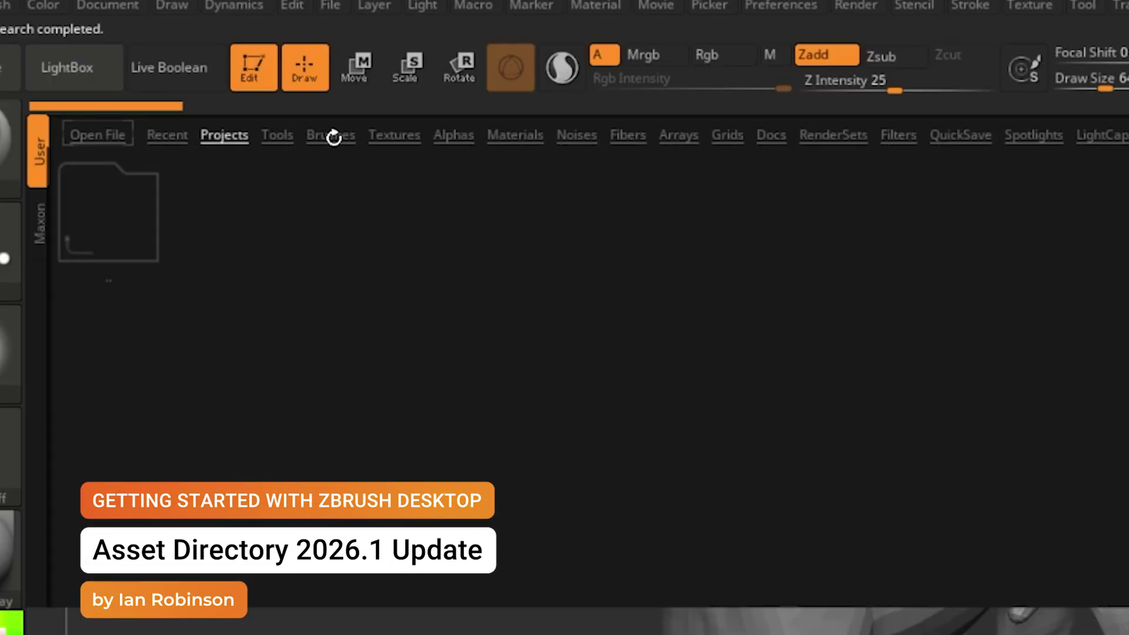
Open LightBox to the Projects library showing Boolean, FiberMeshes, DemoHead.ZPR and Dog.ZPR.
click(334, 137)
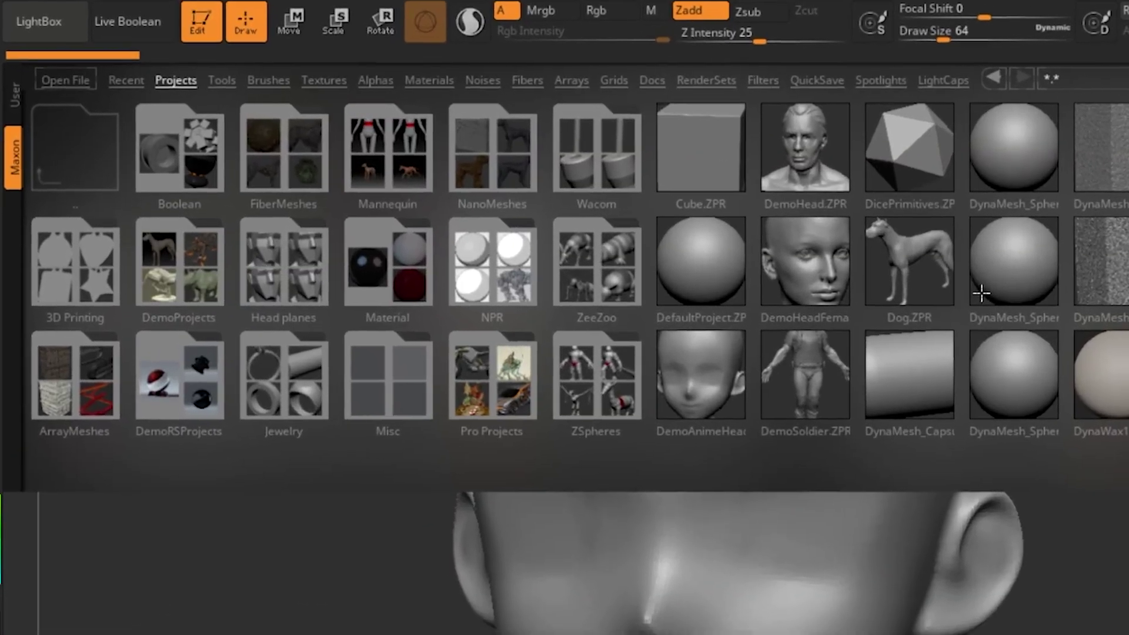
Check a project's storage location, then browse LightBox's Brushes, QuickSave, Projects and User content.
click(661, 194)
scroll(853, 287, up, 3)
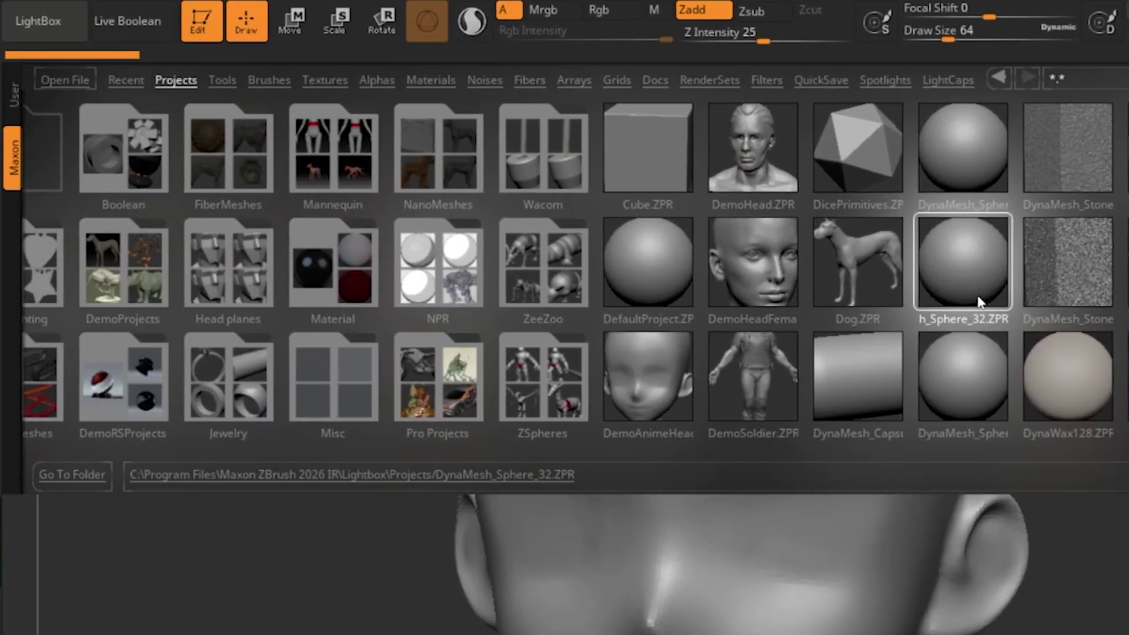
click(287, 80)
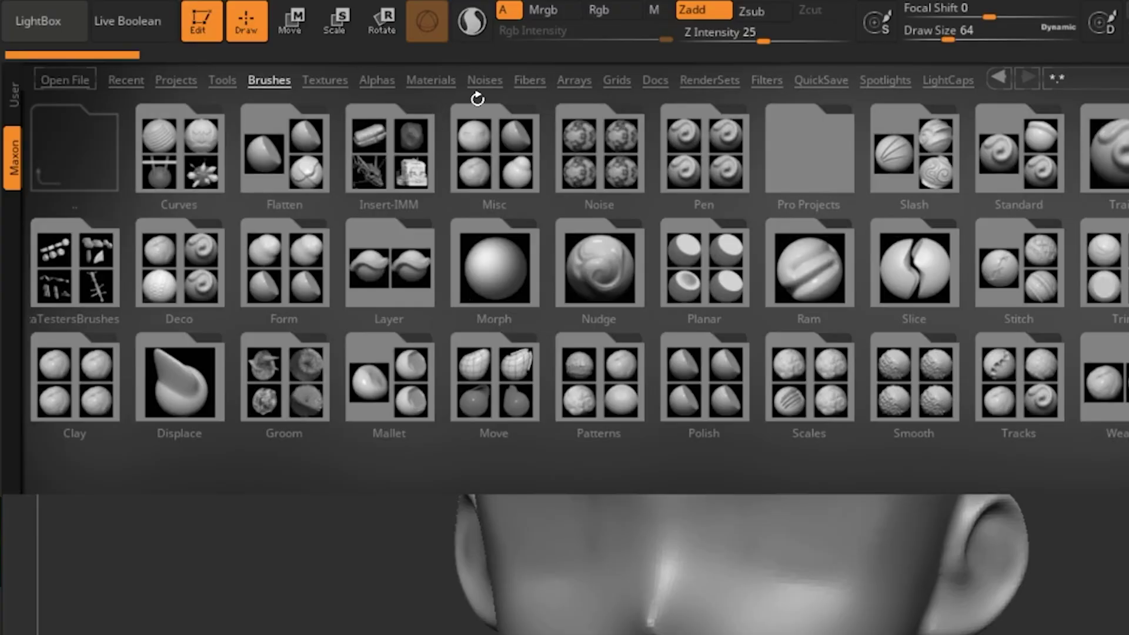
click(819, 82)
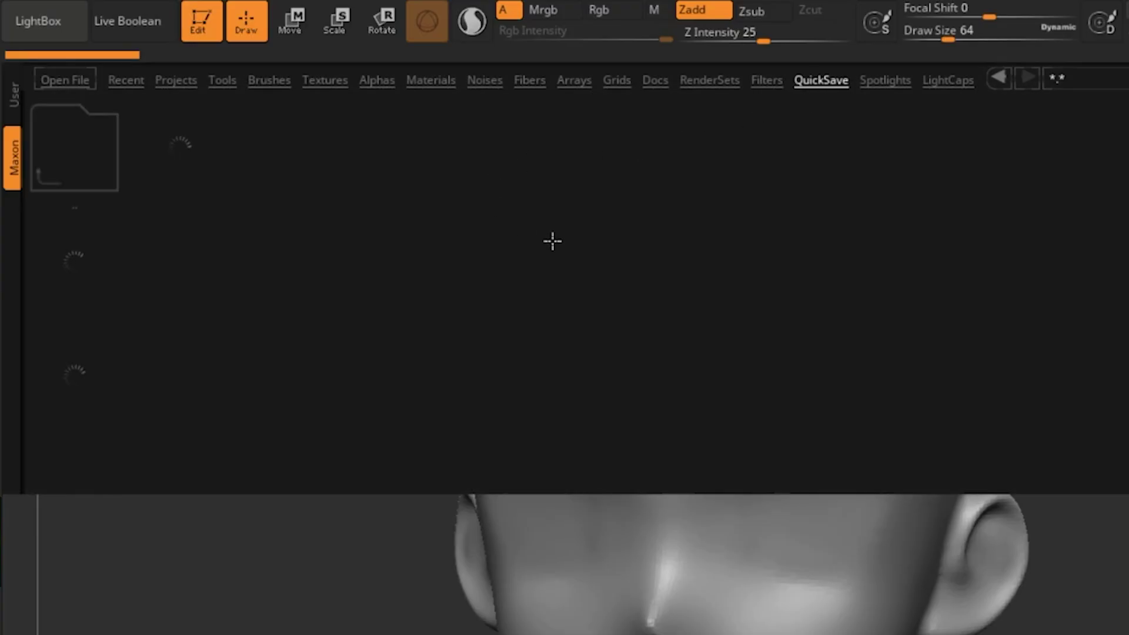
click(176, 80)
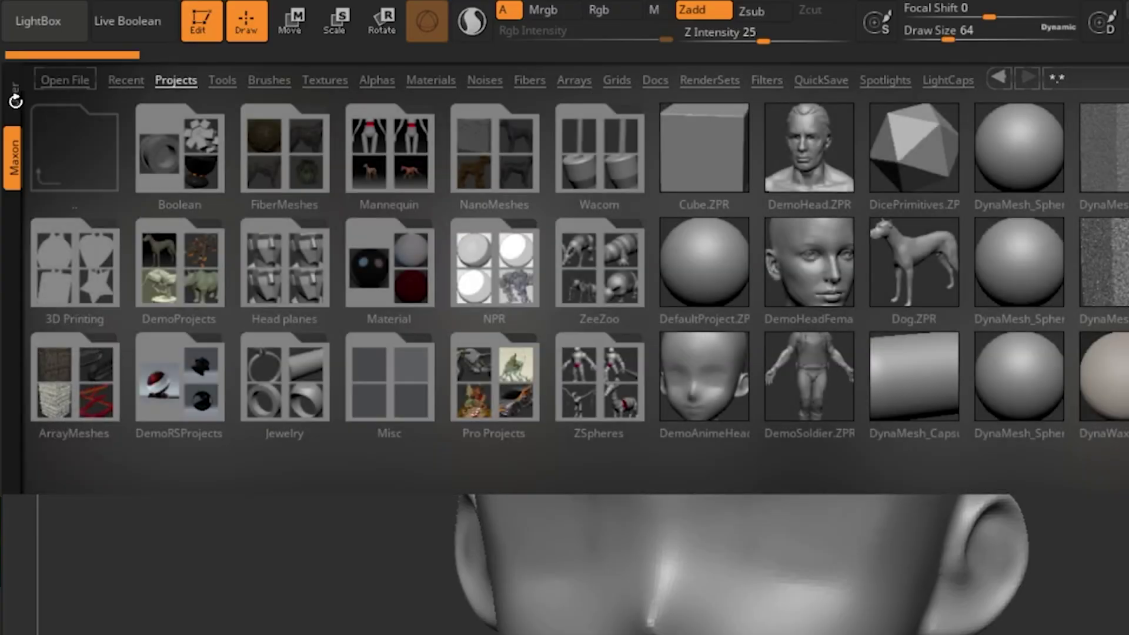
click(16, 100)
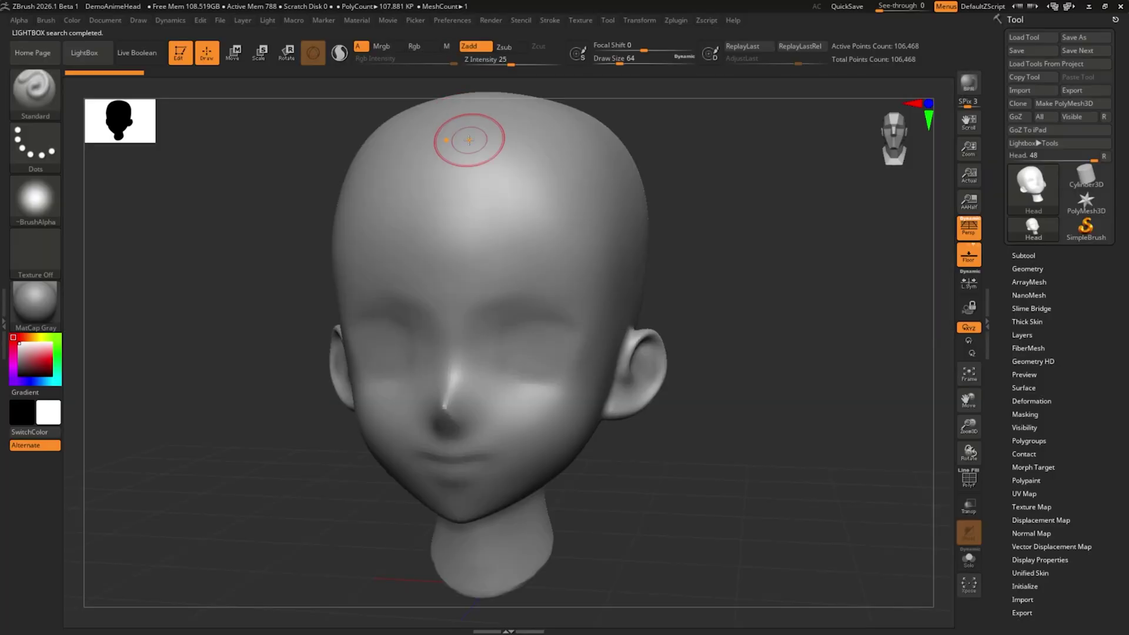
Show the Preferences Asset Directory options: Open Directory, Change Location and Reset to Default.
click(459, 22)
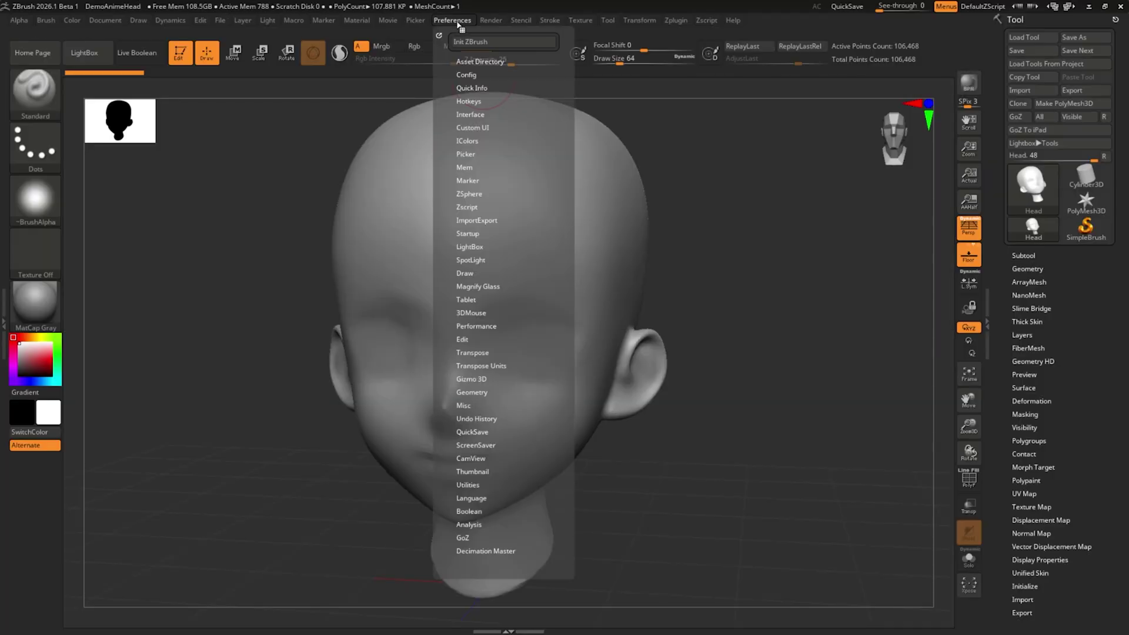
click(477, 62)
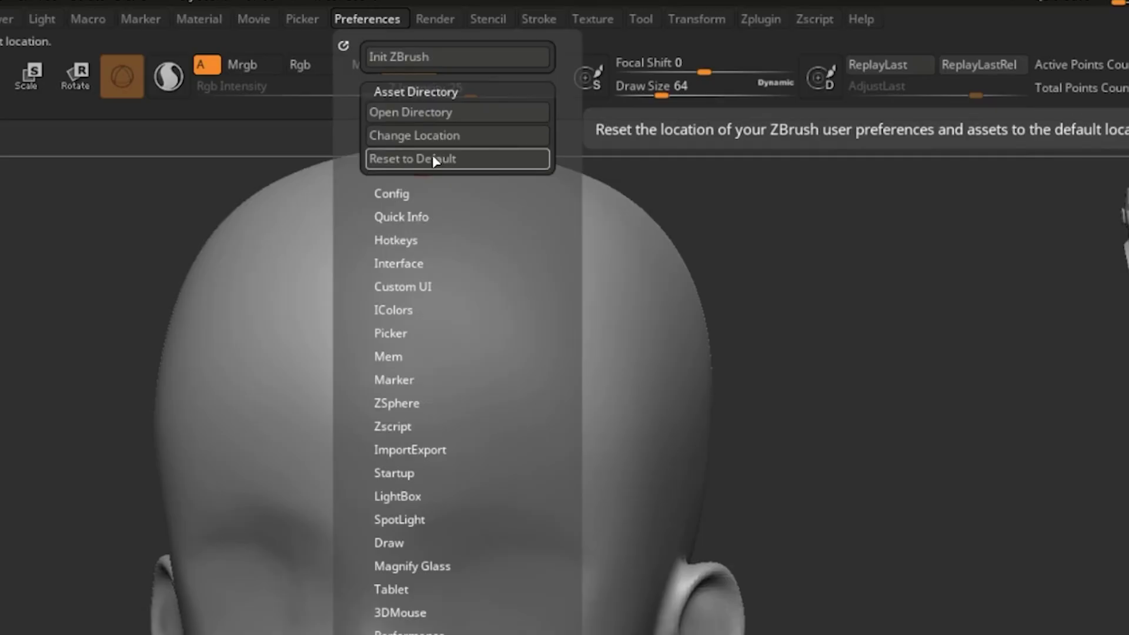
Open the default Maxon ZBrush 2026 asset folder under Roaming in File Explorer.
click(406, 112)
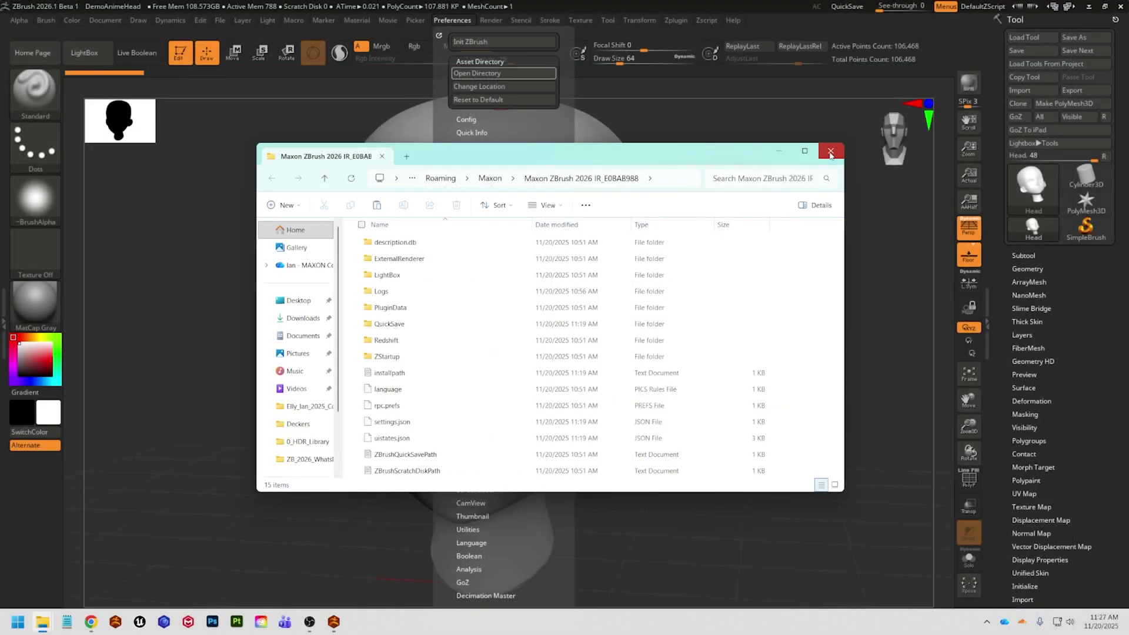
Create a new ZBrush settings folder on DATA (D:) and select it as the asset directory.
click(830, 153)
click(455, 23)
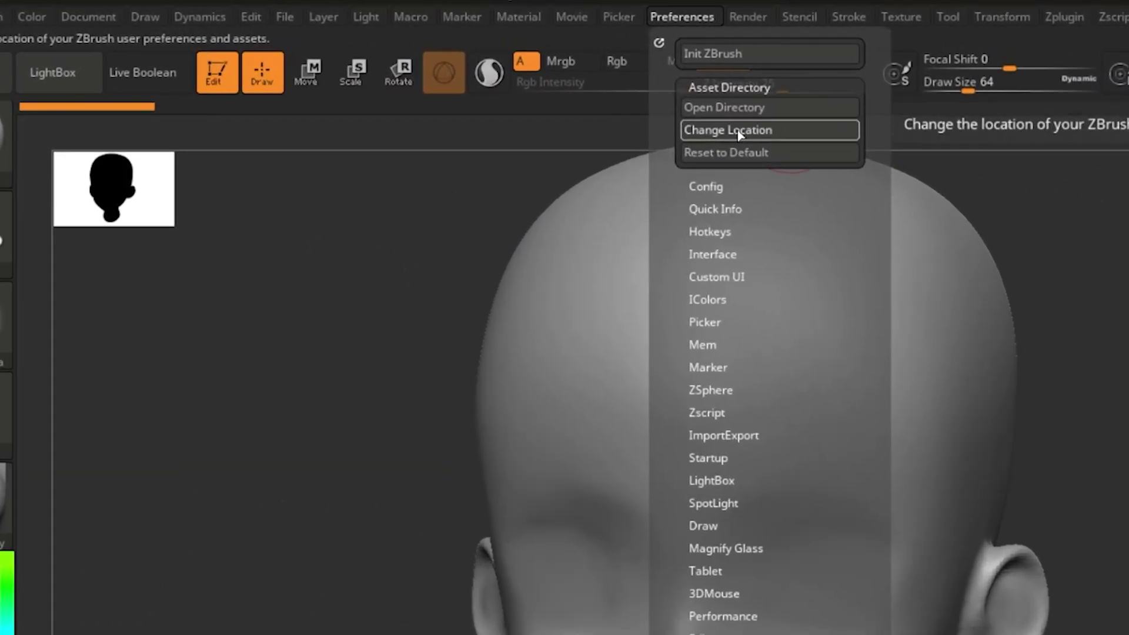
click(624, 111)
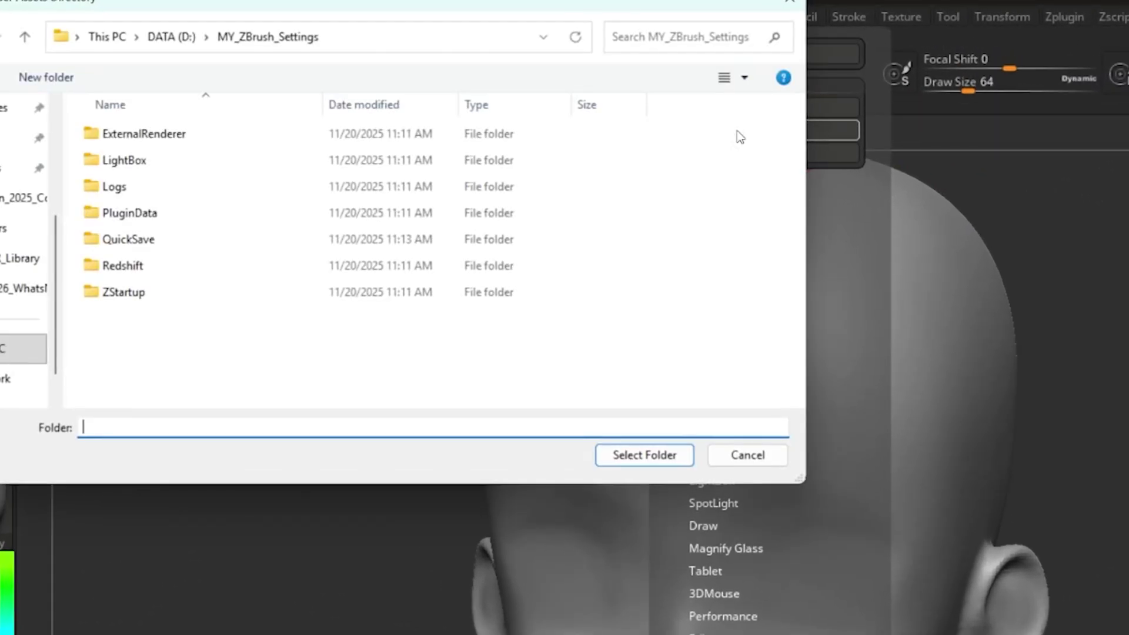
click(170, 37)
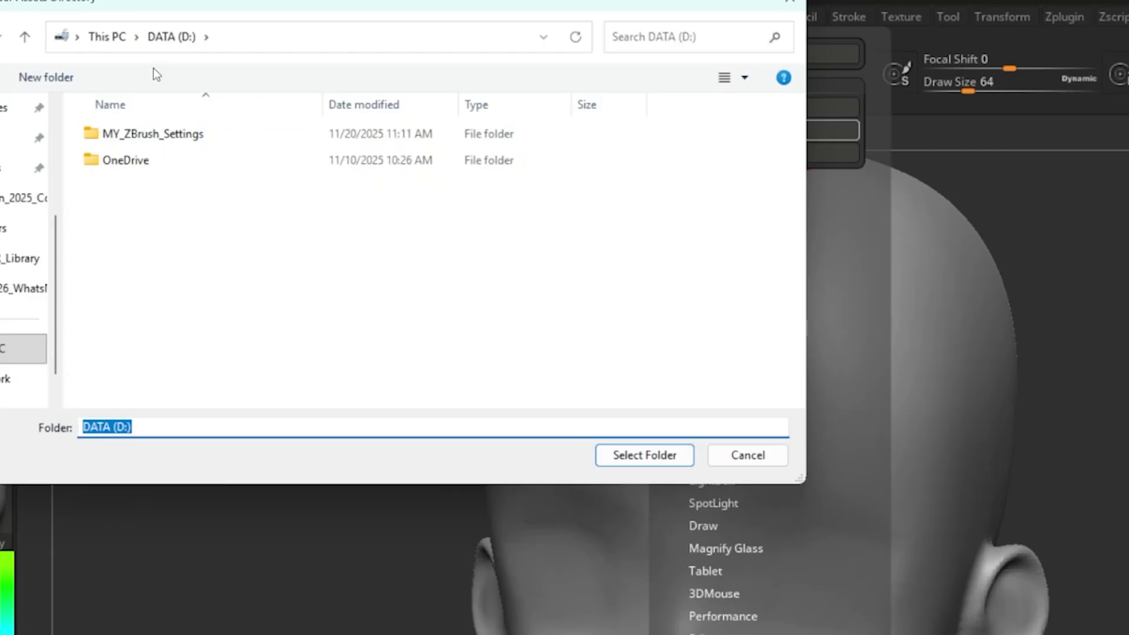
right_click(172, 257)
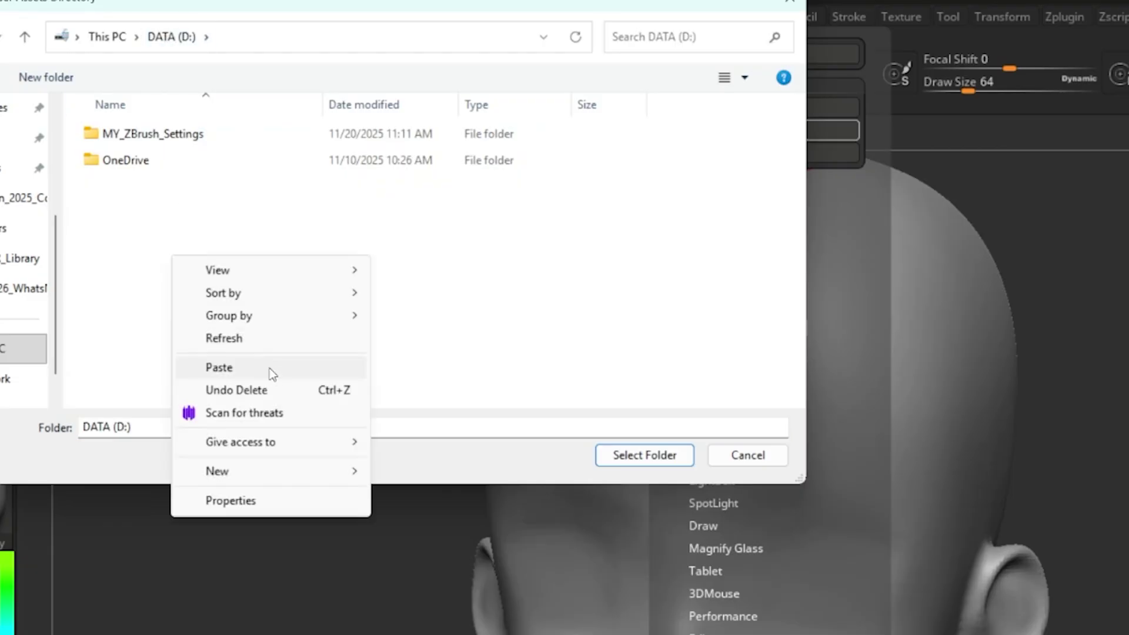
mouse_move(341, 473)
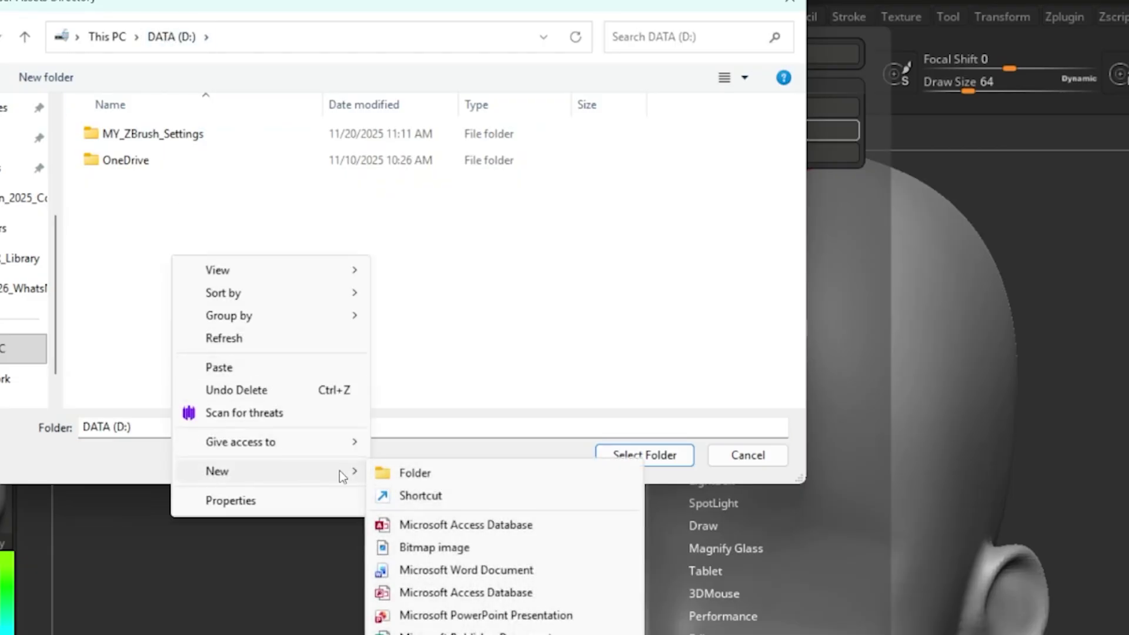
click(423, 475)
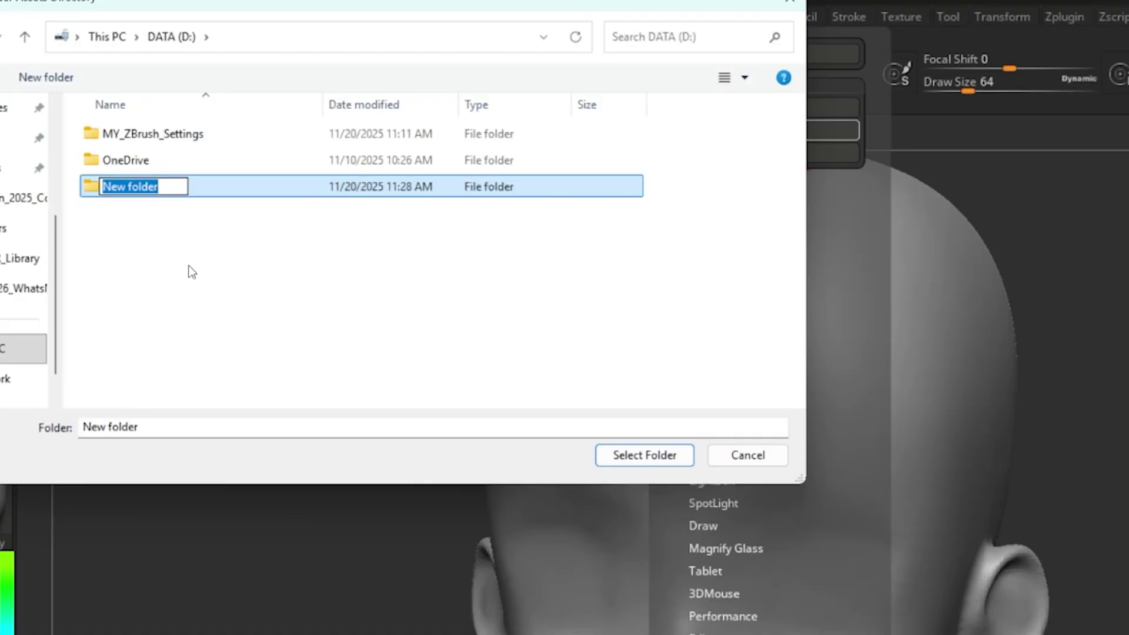
text(Ian)
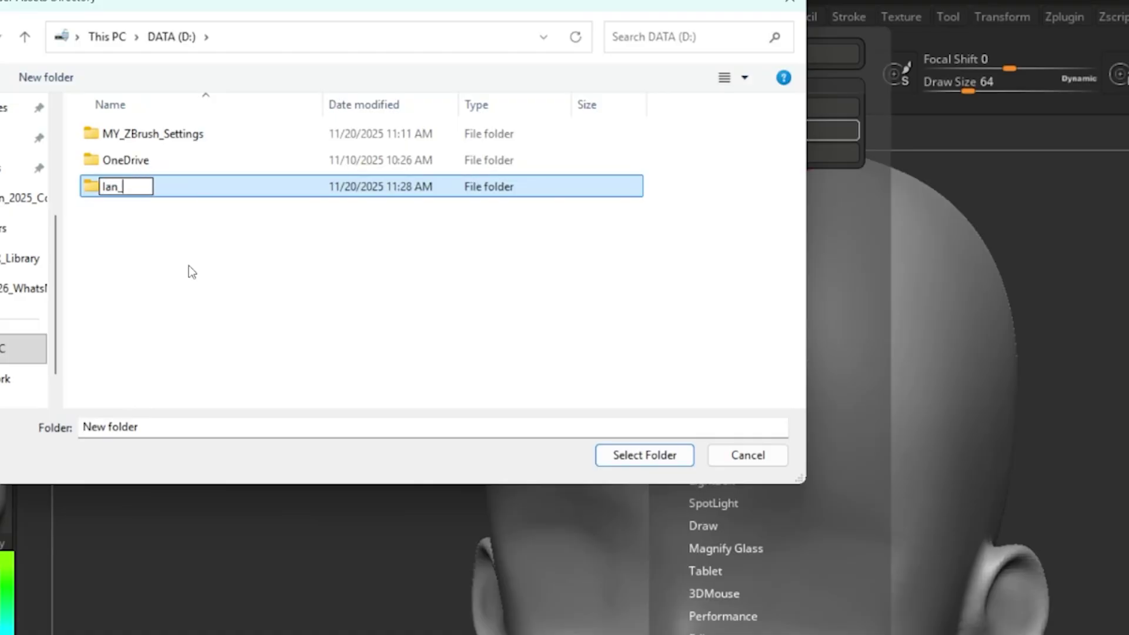
text(_ZBrush_Settings)
key(Return)
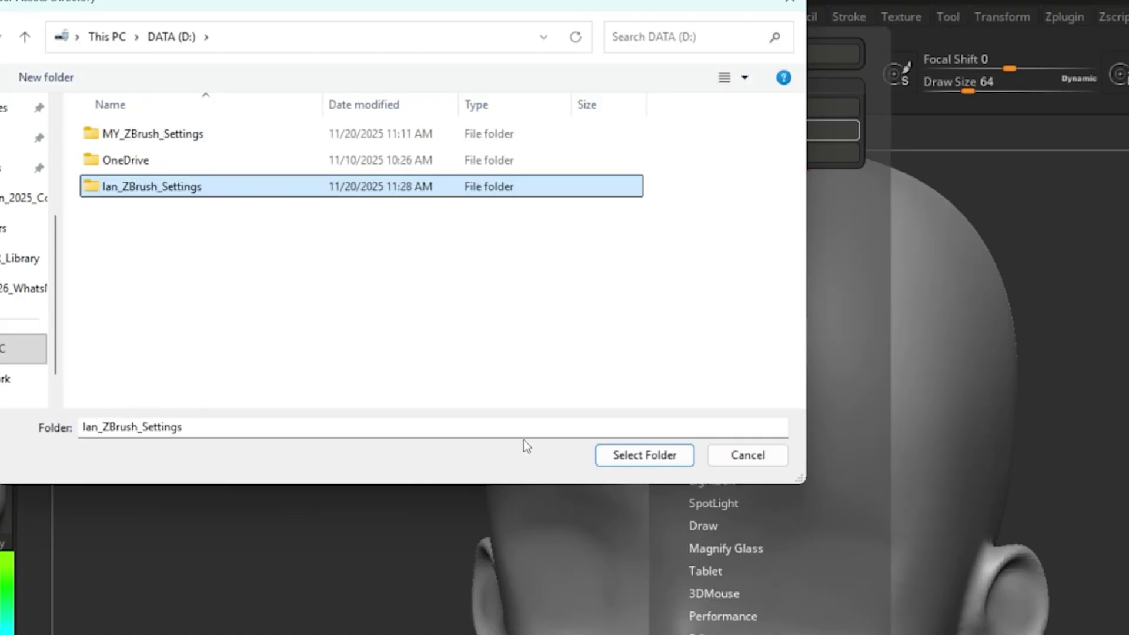
click(646, 457)
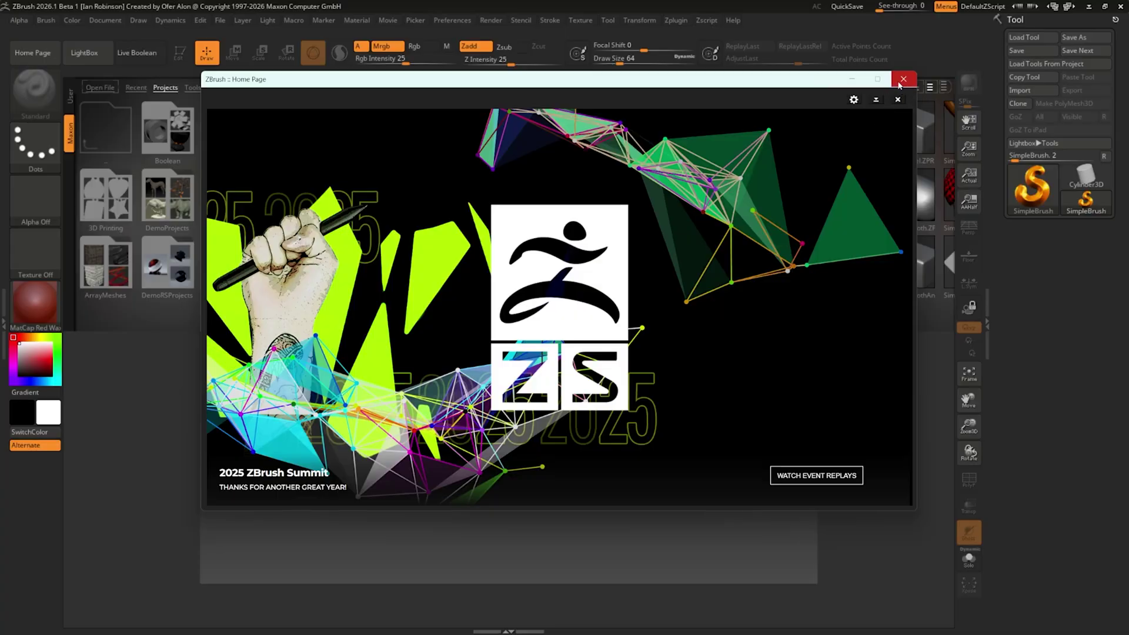
After the restart, dismiss the Home Page and reload DemoAnimeHead.ZPR from LightBox.
click(900, 83)
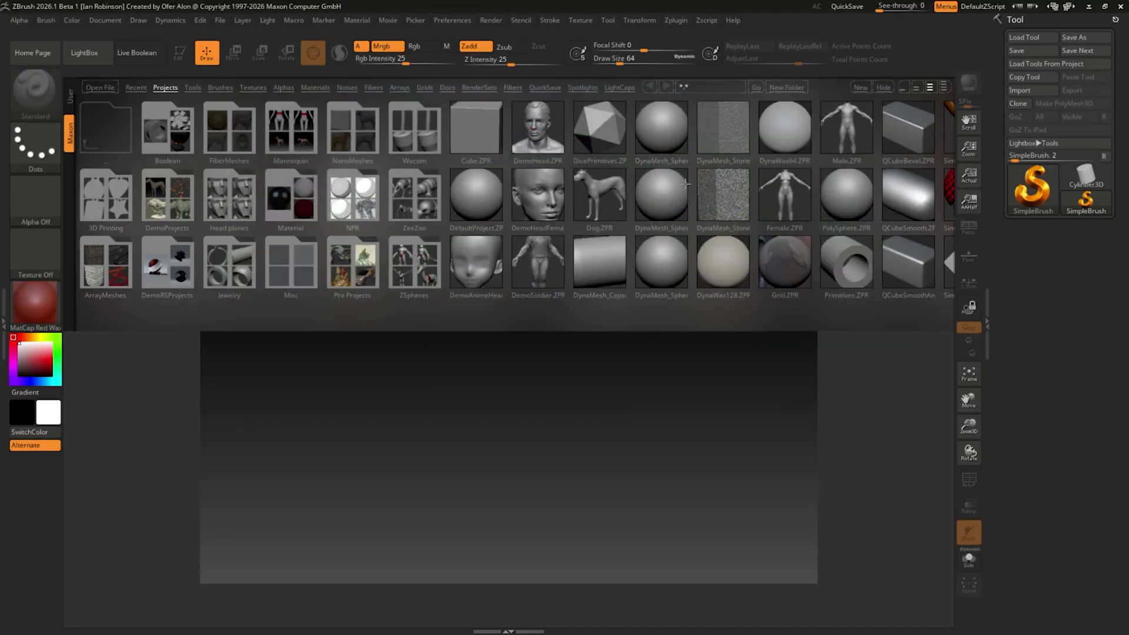
double_click(485, 257)
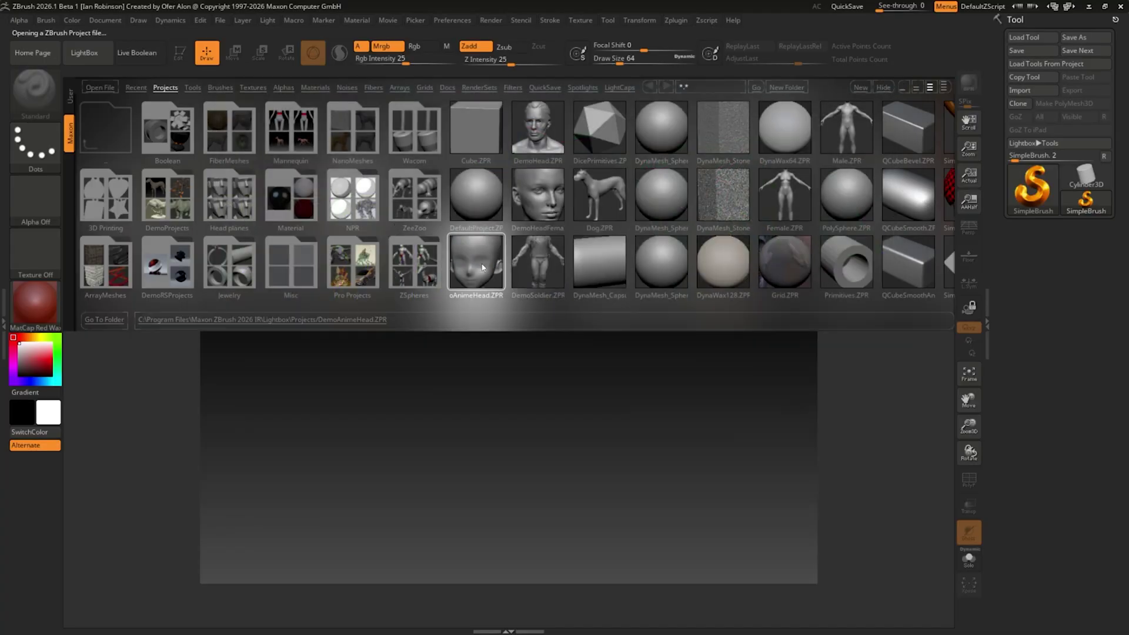
Open the new D: settings folder in Explorer, now holding LightBox, QuickSave and ZStartup.
click(467, 22)
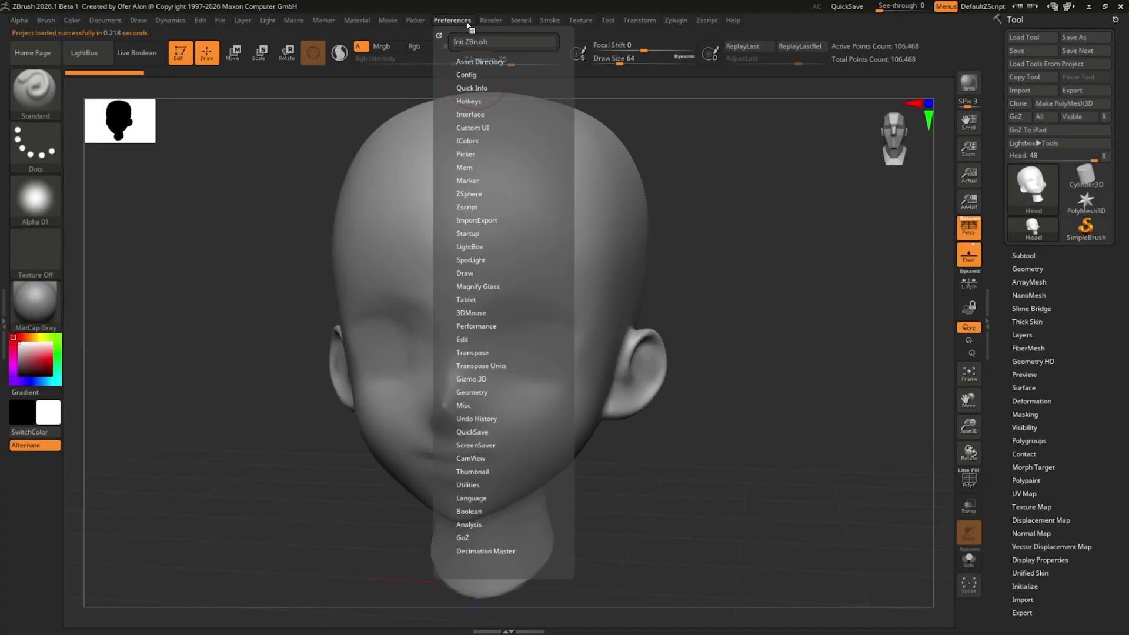
click(467, 61)
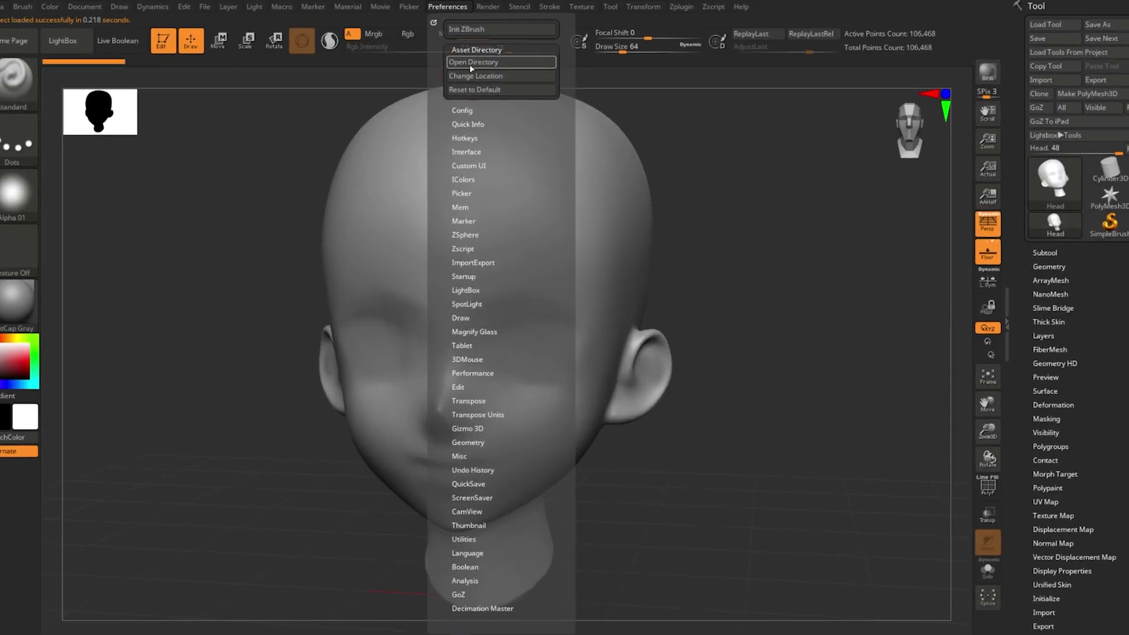
click(476, 73)
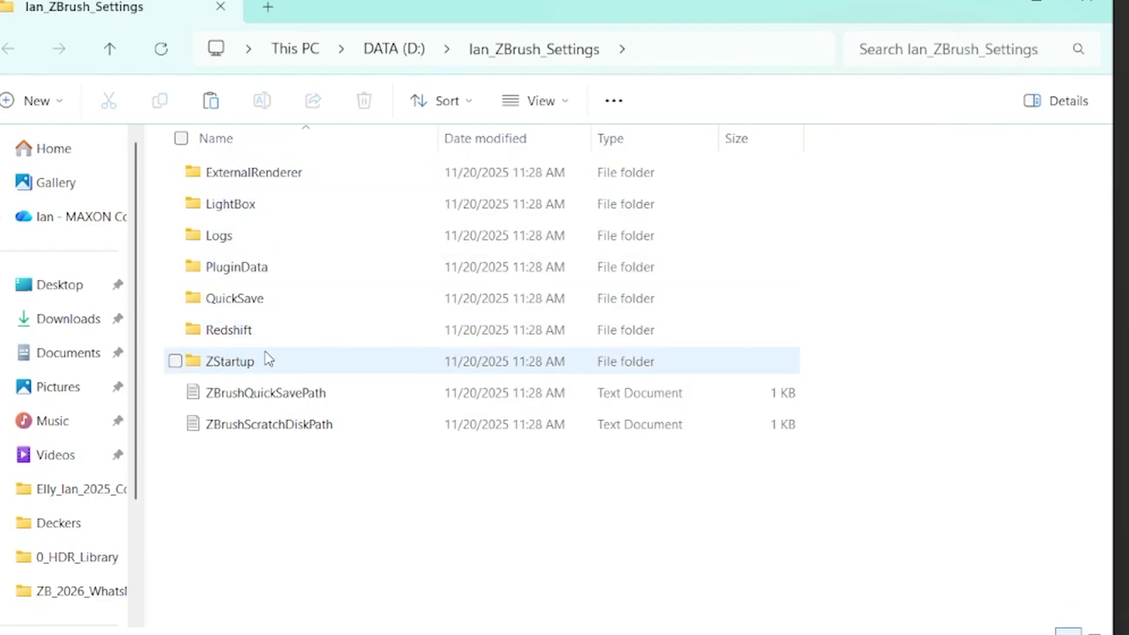
Navigate into ZStartup\ZPlugs64 inside the new settings folder on D:.
click(394, 48)
click(276, 211)
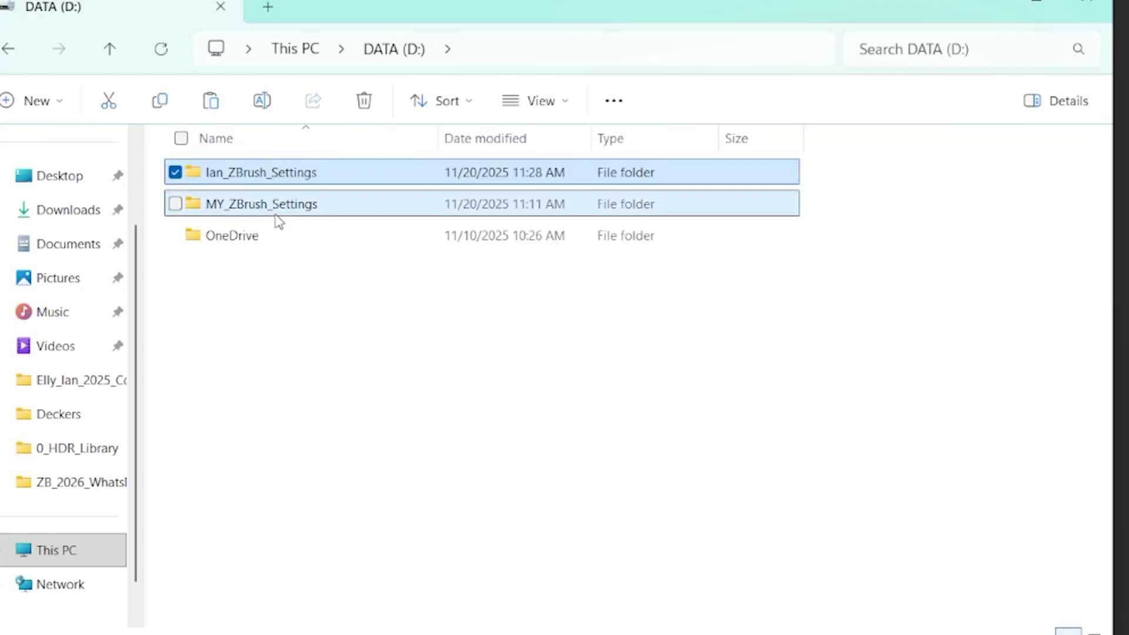
click(288, 177)
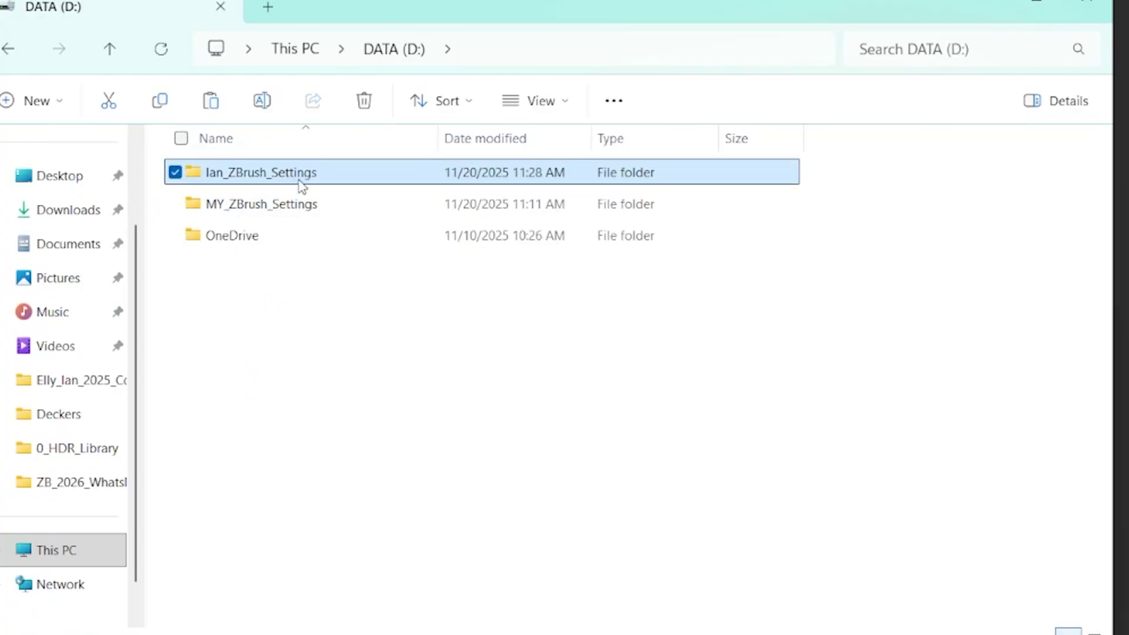
double_click(297, 172)
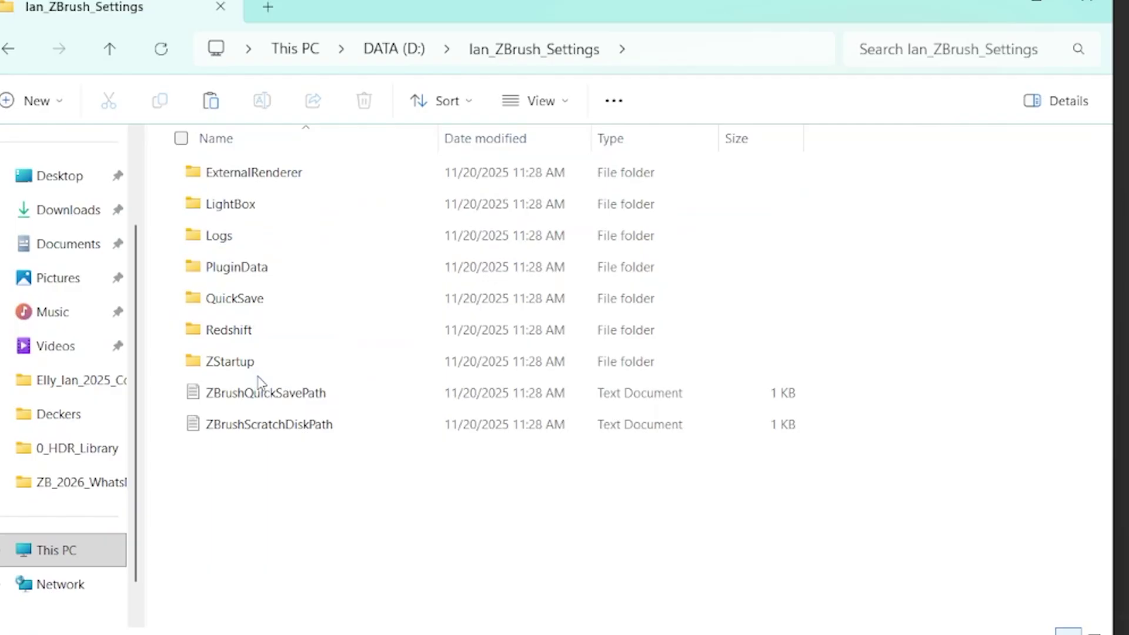
double_click(229, 361)
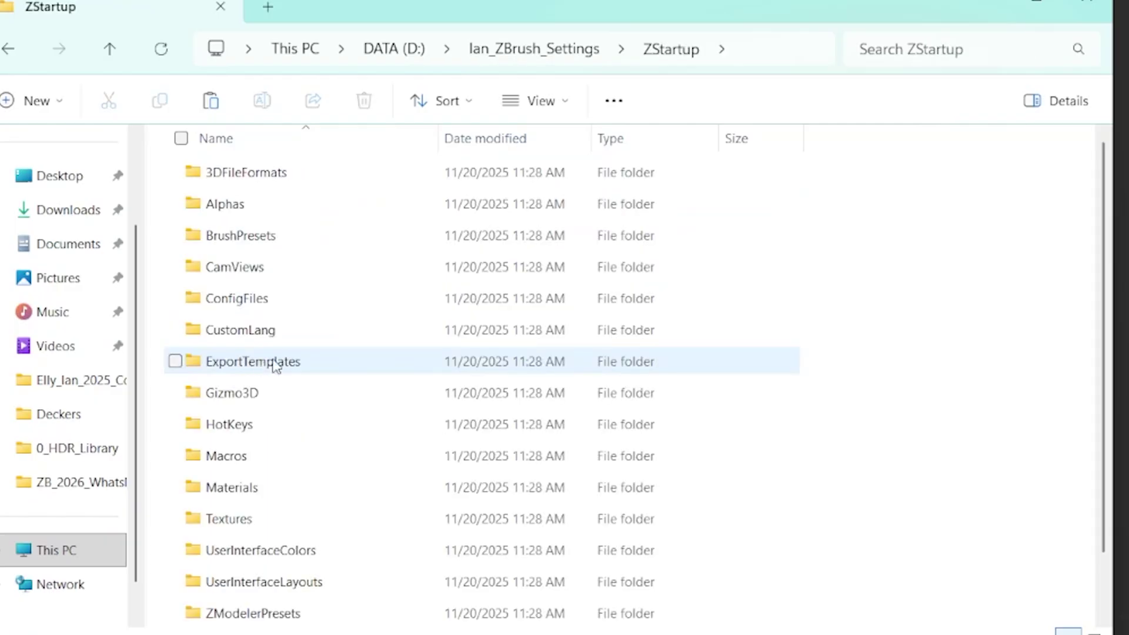
scroll(309, 327, down, 1)
click(254, 583)
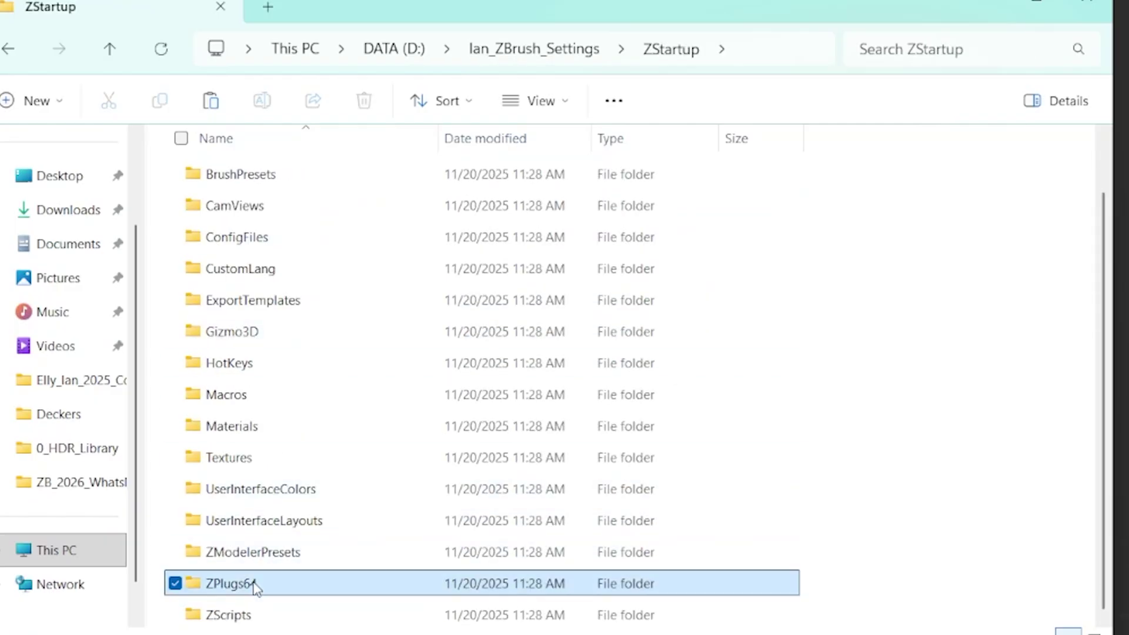
double_click(254, 584)
Paste the eight plugin files and Data folders into ZPlugs64, then return to the settings folder.
key(alt+Tab)
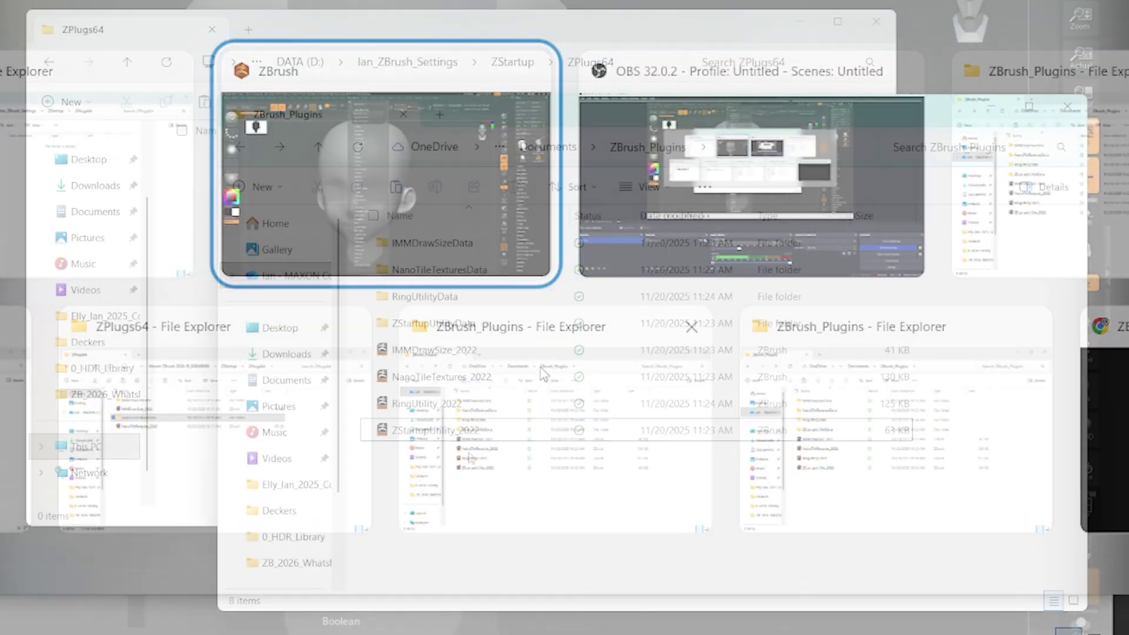
drag(477, 457, 420, 271)
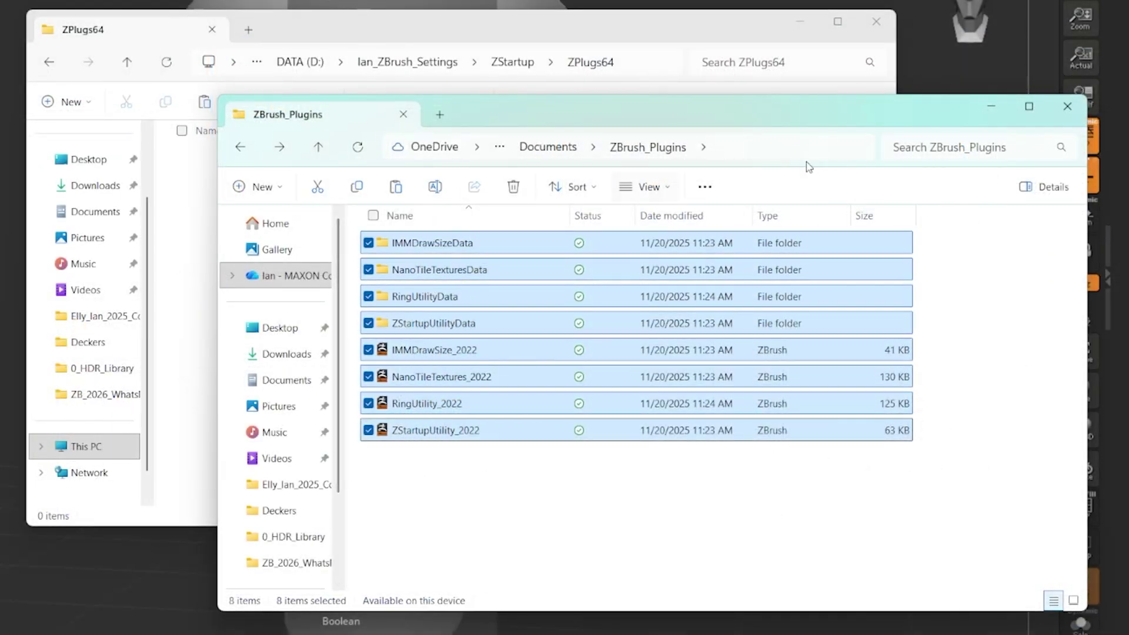
click(998, 113)
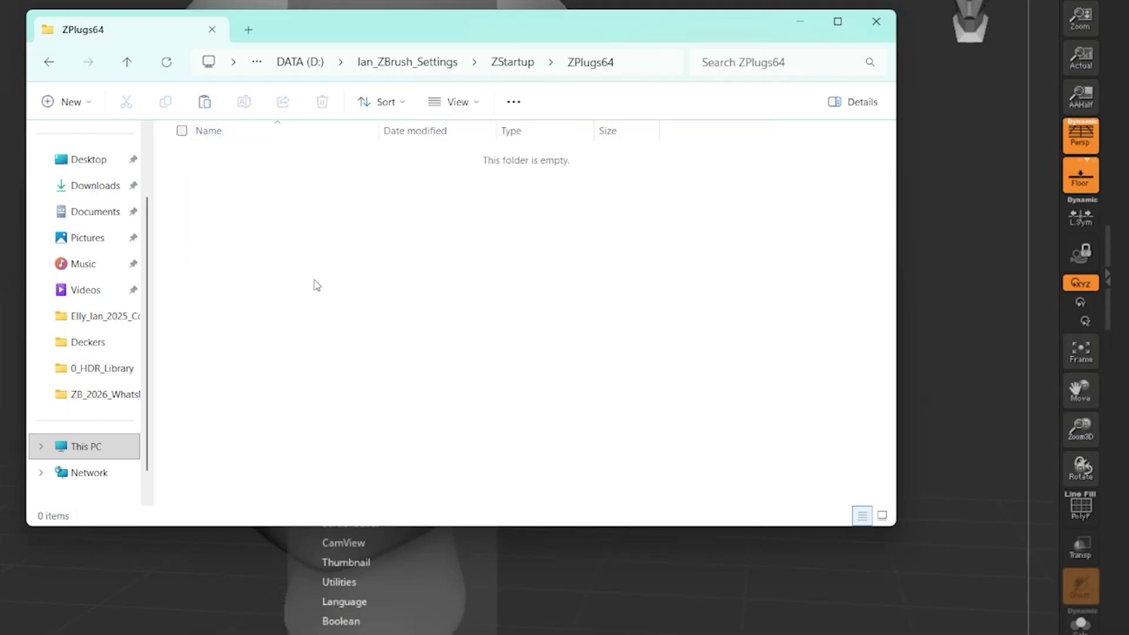
key(ctrl+v)
click(358, 378)
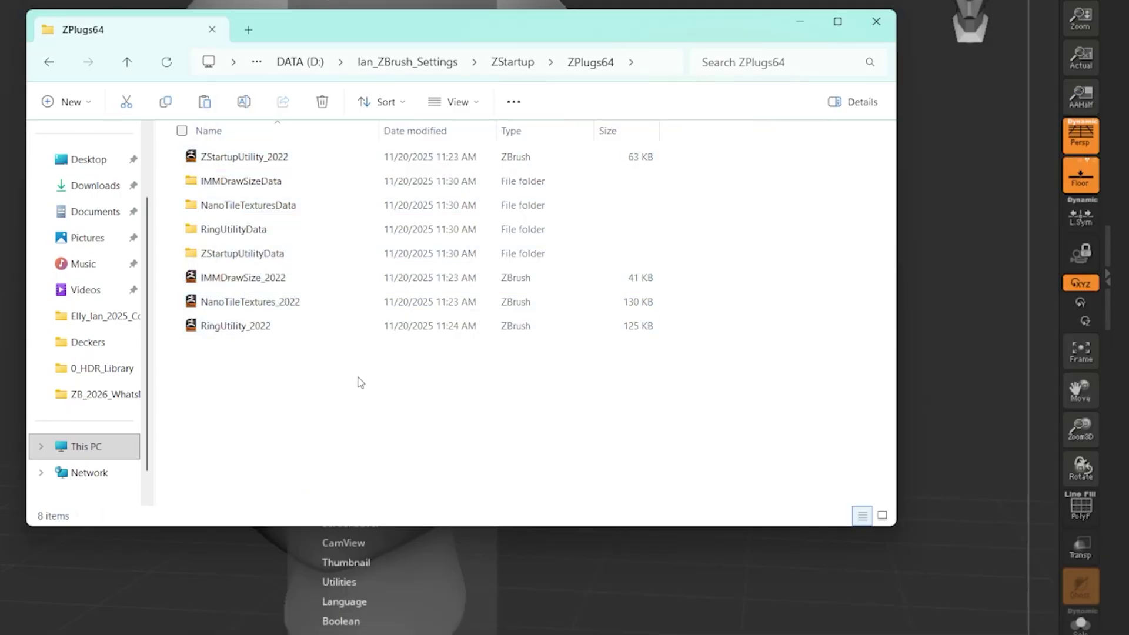
click(520, 63)
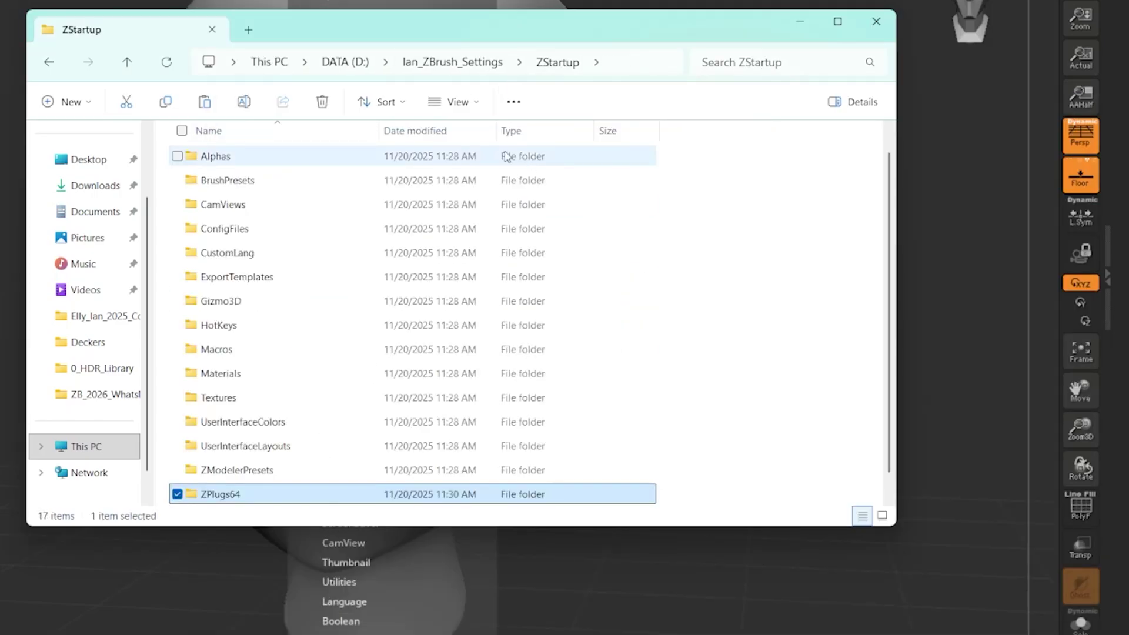
key(alt+Up)
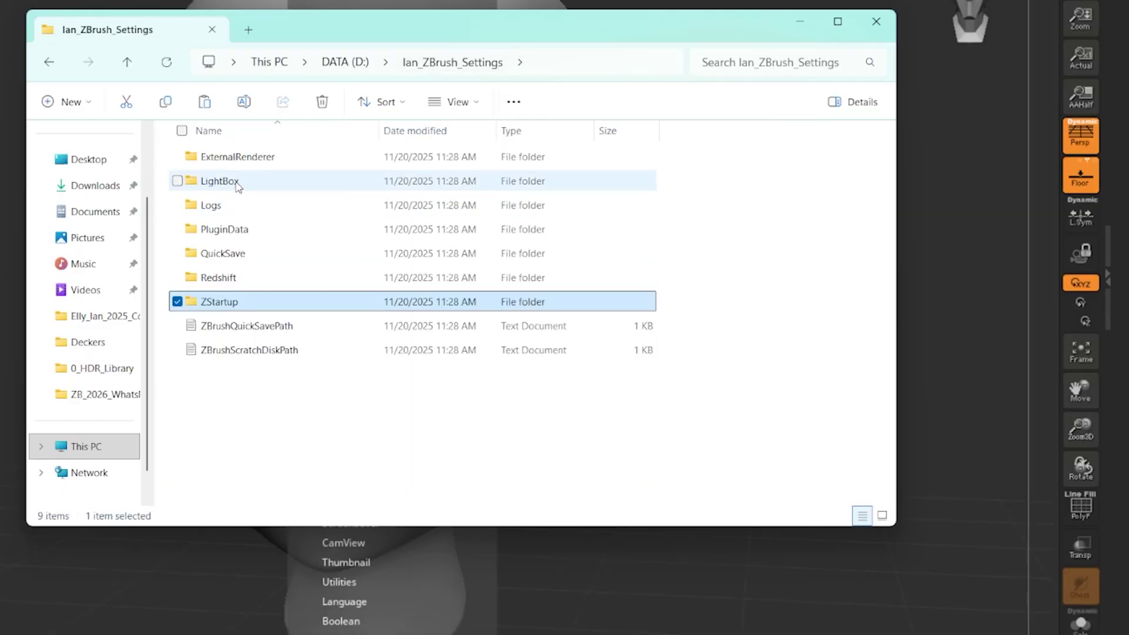
Open the empty Brushes folder inside the new LightBox folder.
double_click(237, 187)
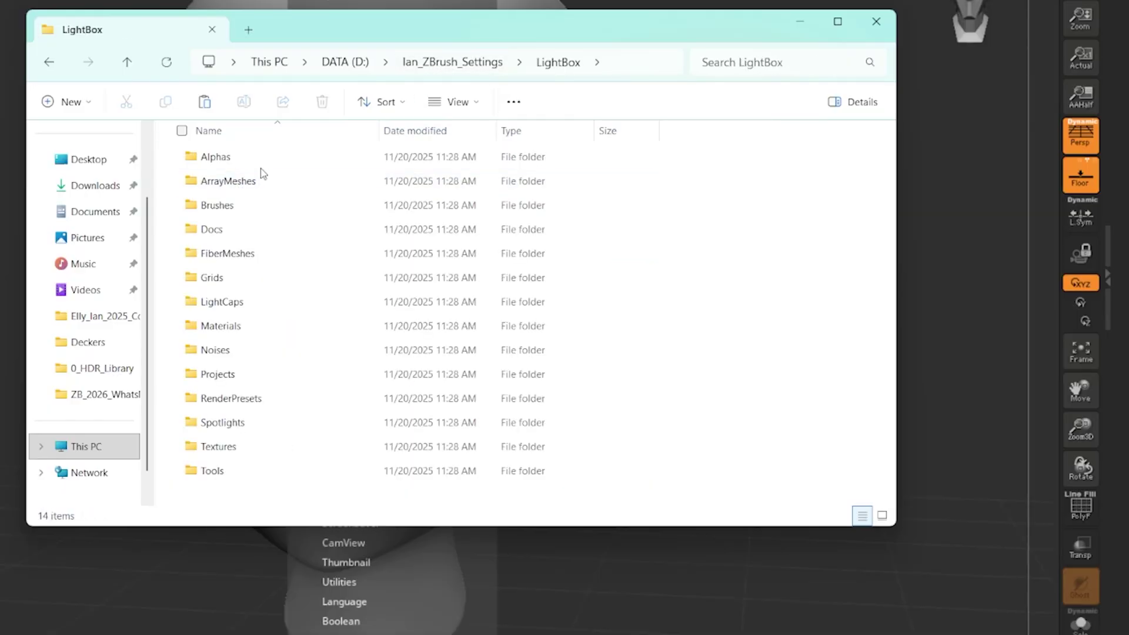
click(265, 210)
click(253, 234)
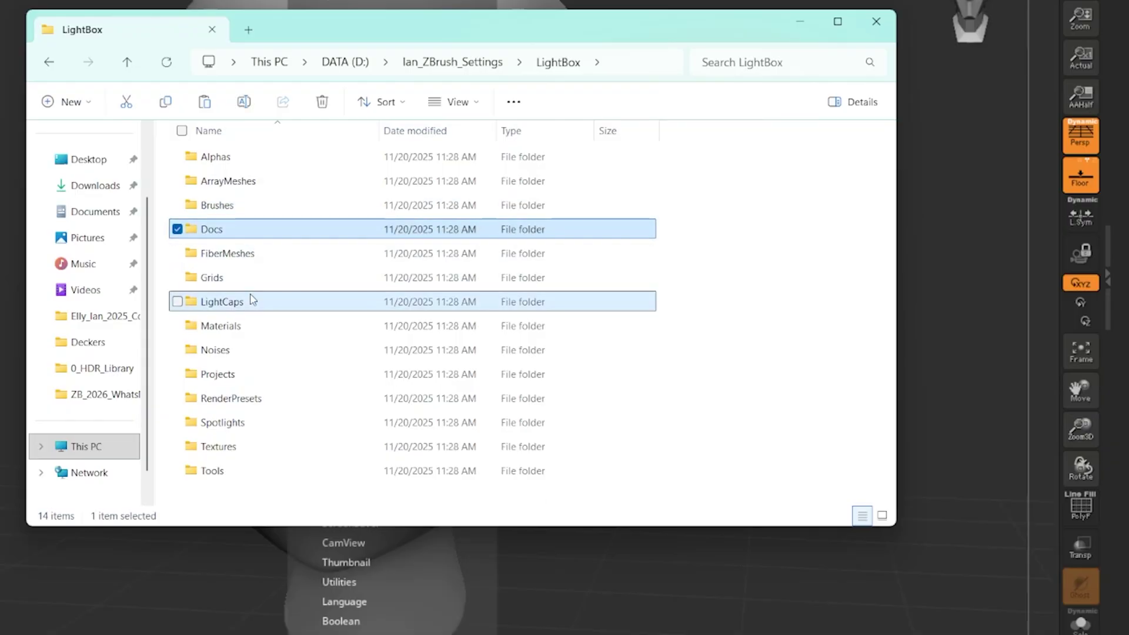
click(253, 301)
click(255, 331)
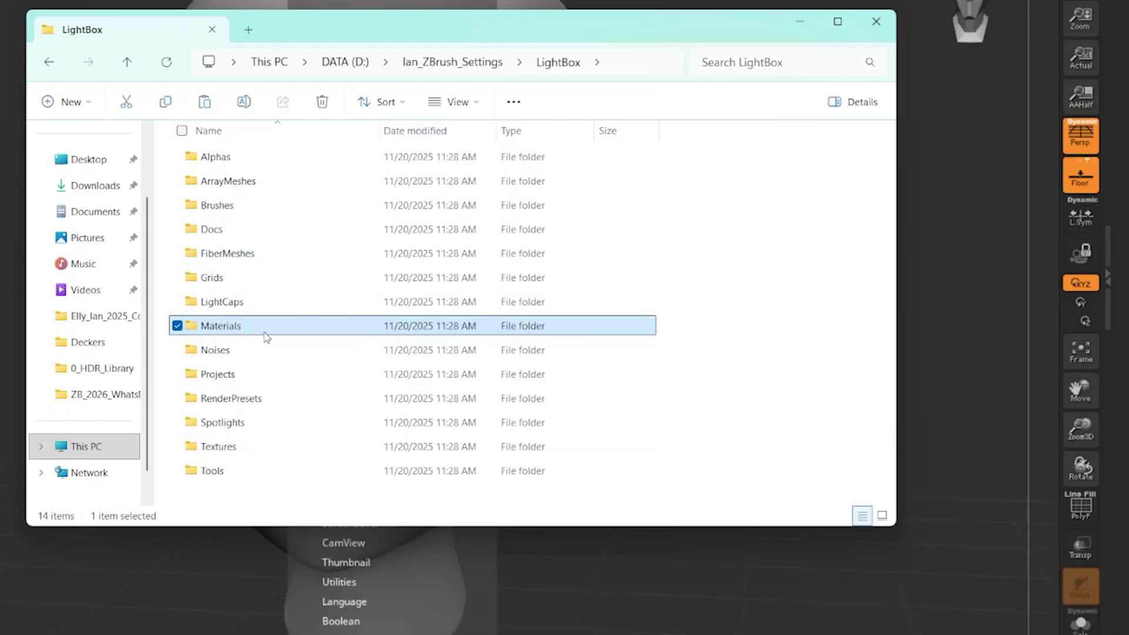
double_click(244, 212)
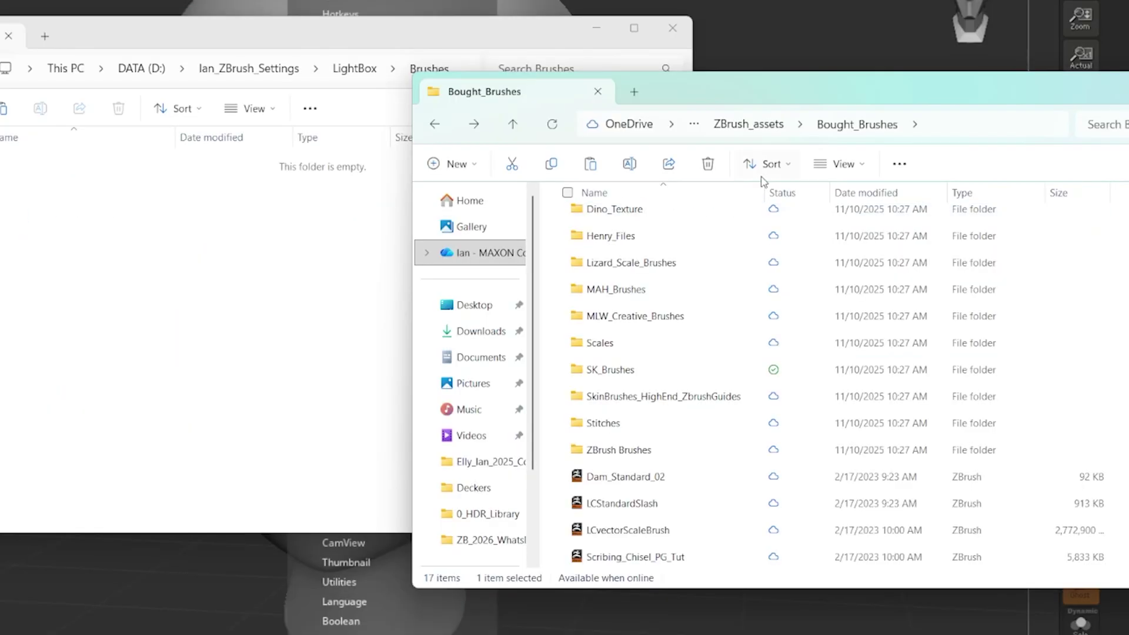
Copy the four brush files, including Dam_Standard_02, plus the 3DCW and other brush folders into Brushes.
click(659, 475)
shift+click(659, 556)
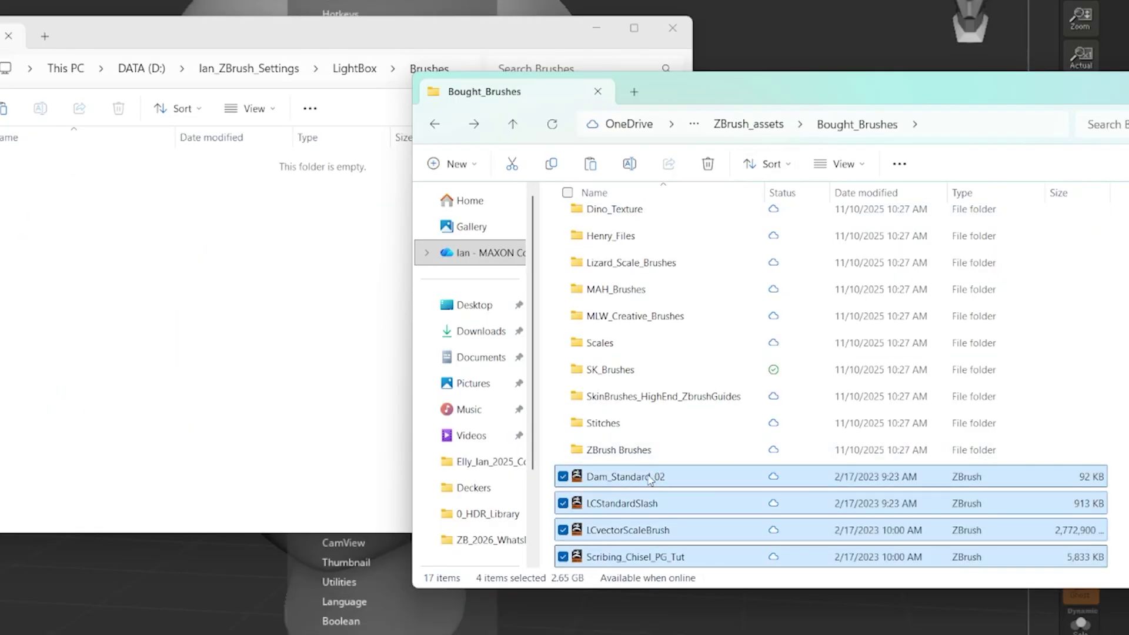
mouse_move(655, 473)
mouse_down()
mouse_move(355, 434)
mouse_move(340, 383)
mouse_up()
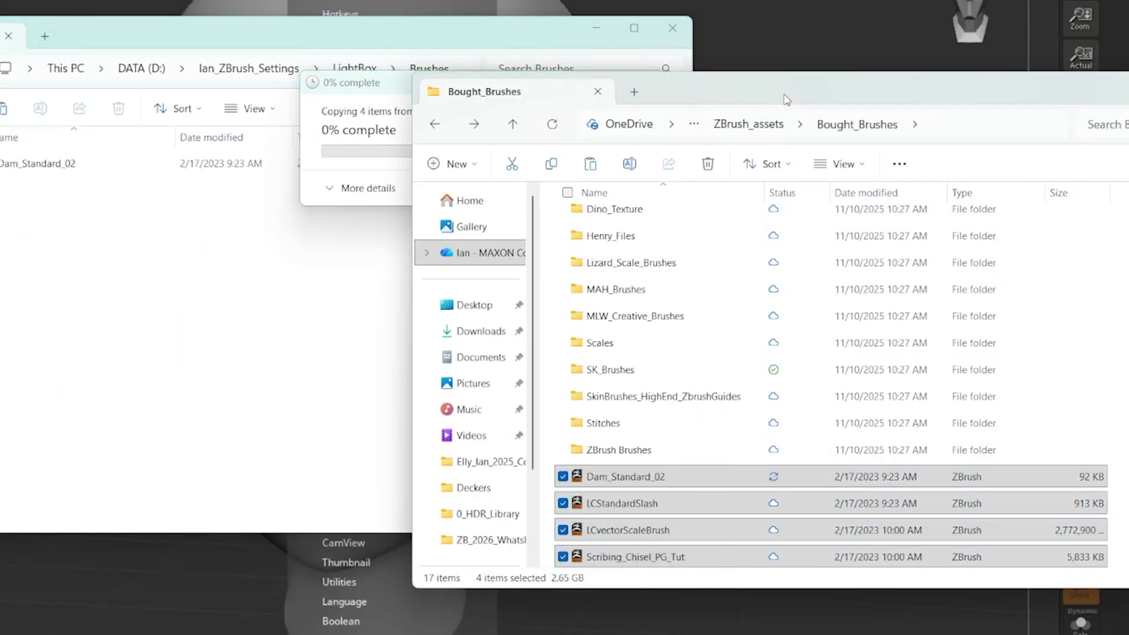
scroll(654, 222, up, 2)
click(641, 220)
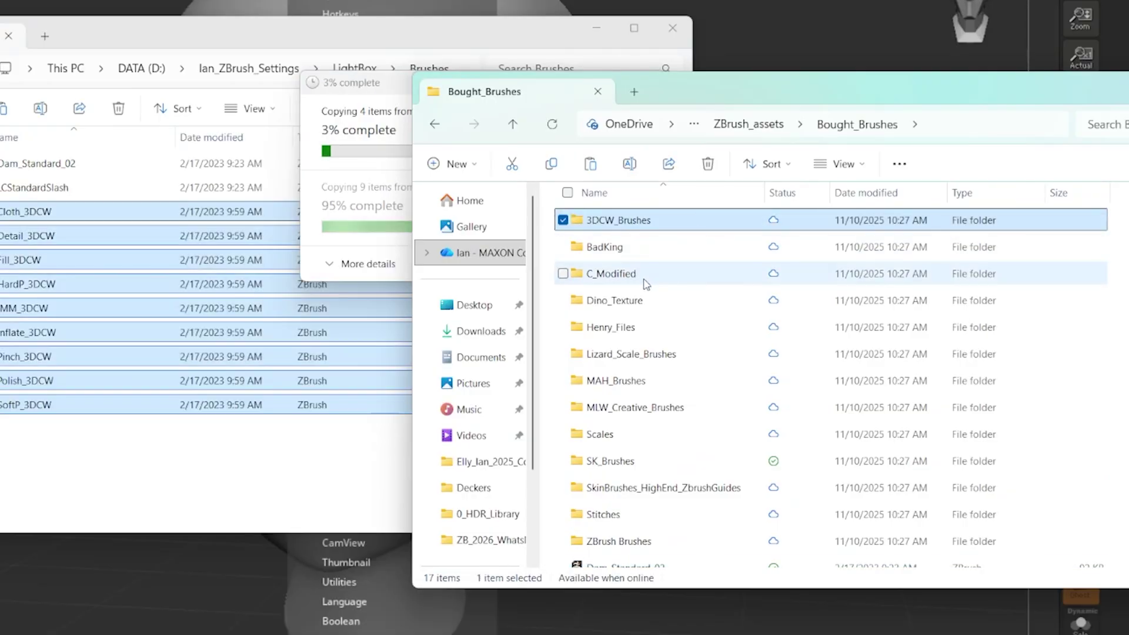
click(649, 330)
mouse_move(613, 331)
mouse_down()
mouse_move(401, 391)
mouse_move(40, 435)
mouse_up()
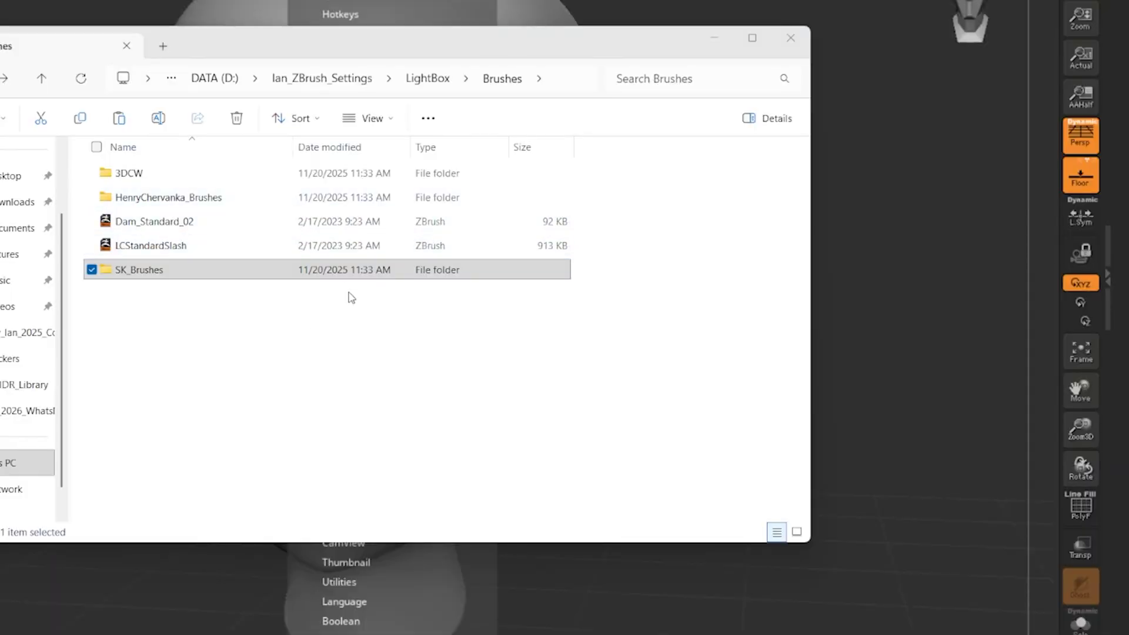
Load Dog.ZPR and confirm IMM Draw Size, NanoTile Textures, Ring Utility and ZStartup Utility in ZPlugin.
click(792, 40)
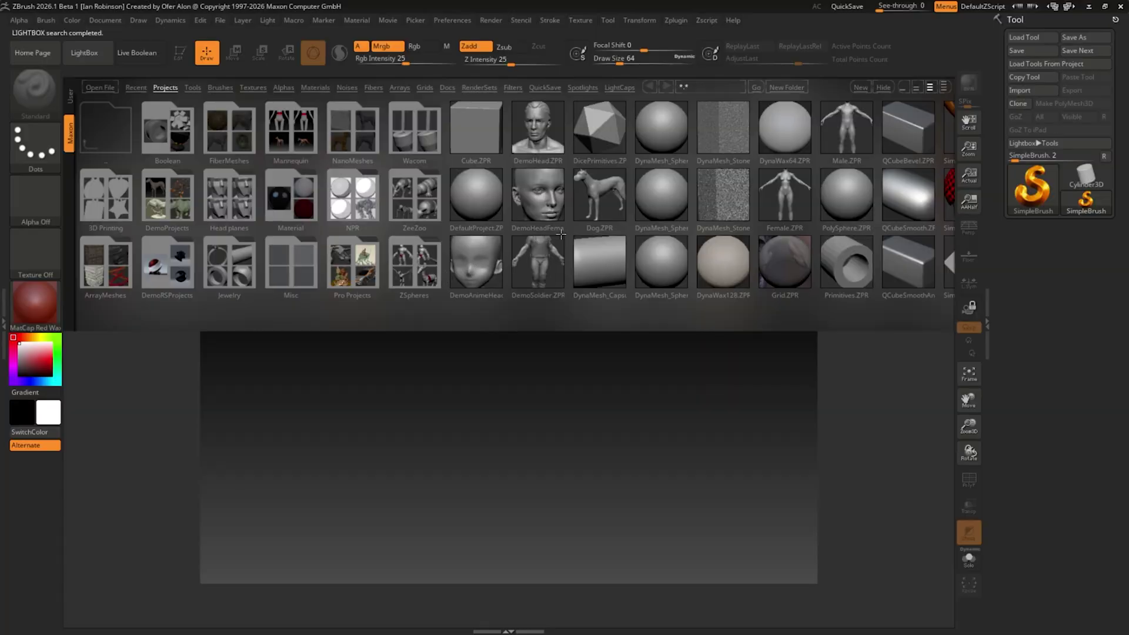
double_click(573, 201)
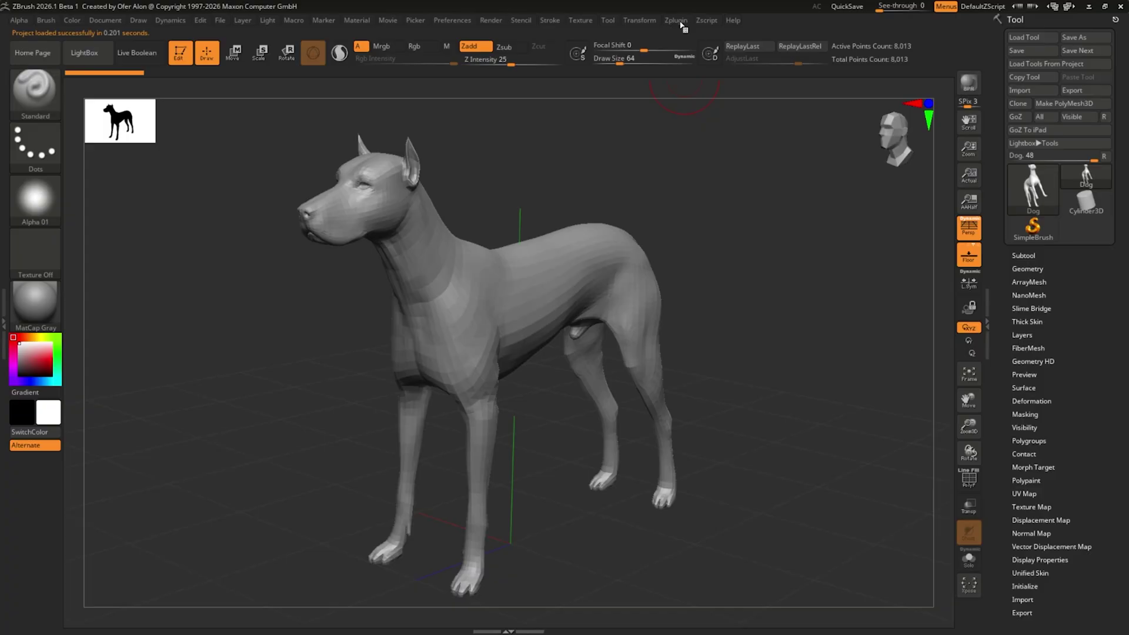
click(677, 20)
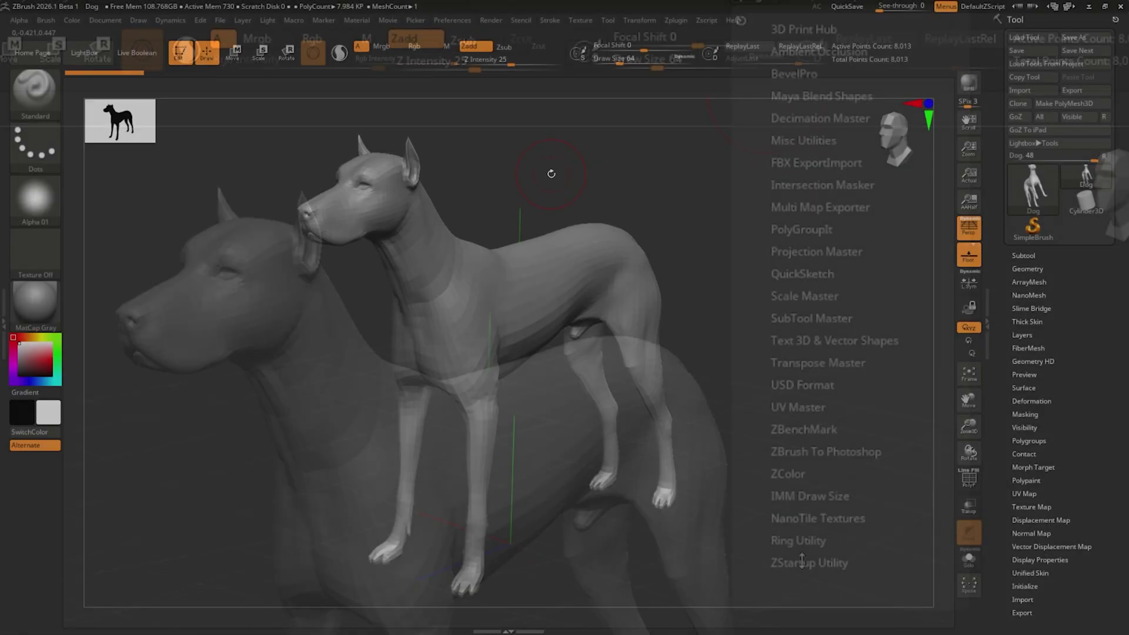
In LightBox's User assets, view the 3DCW brush folder, then the QuickSave files QS_11_UH and QS_12_UH.
key(comma)
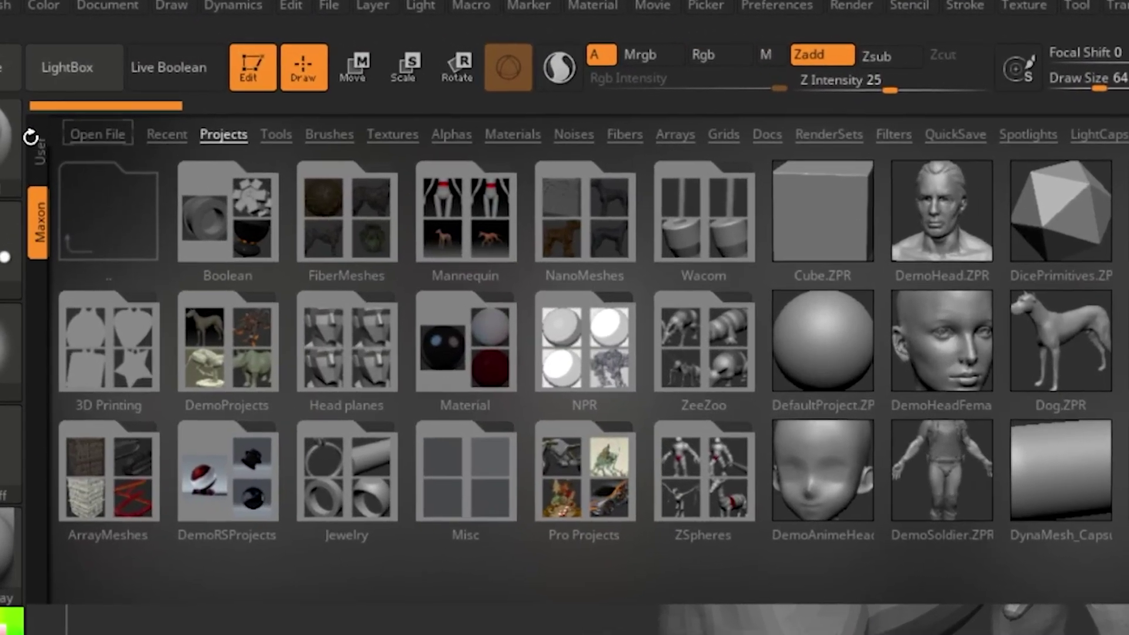
click(52, 130)
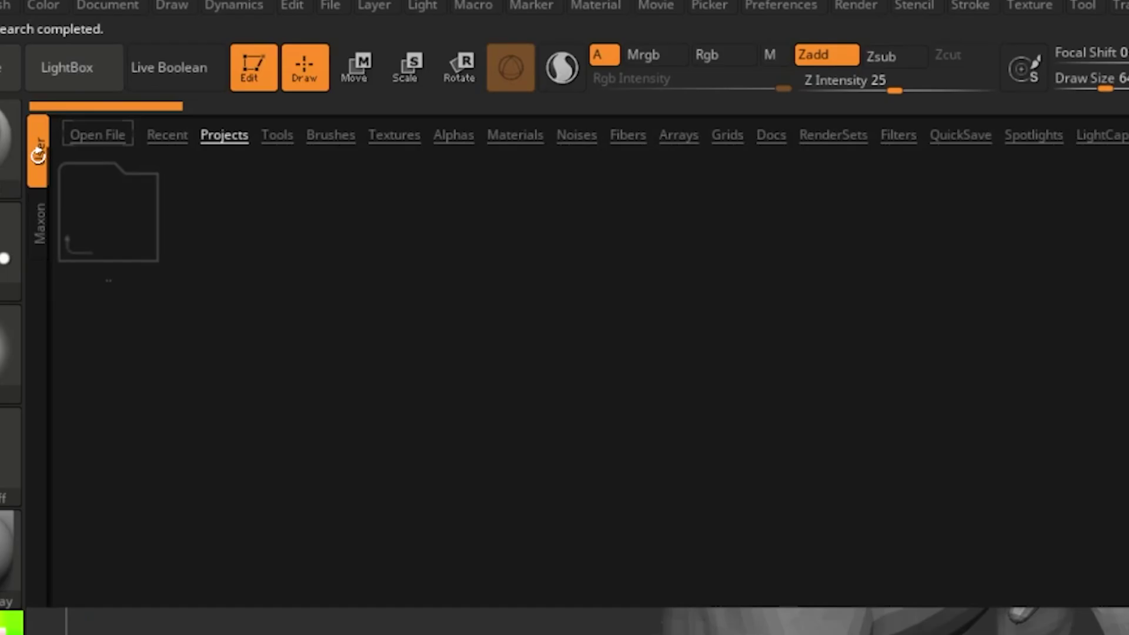
click(333, 136)
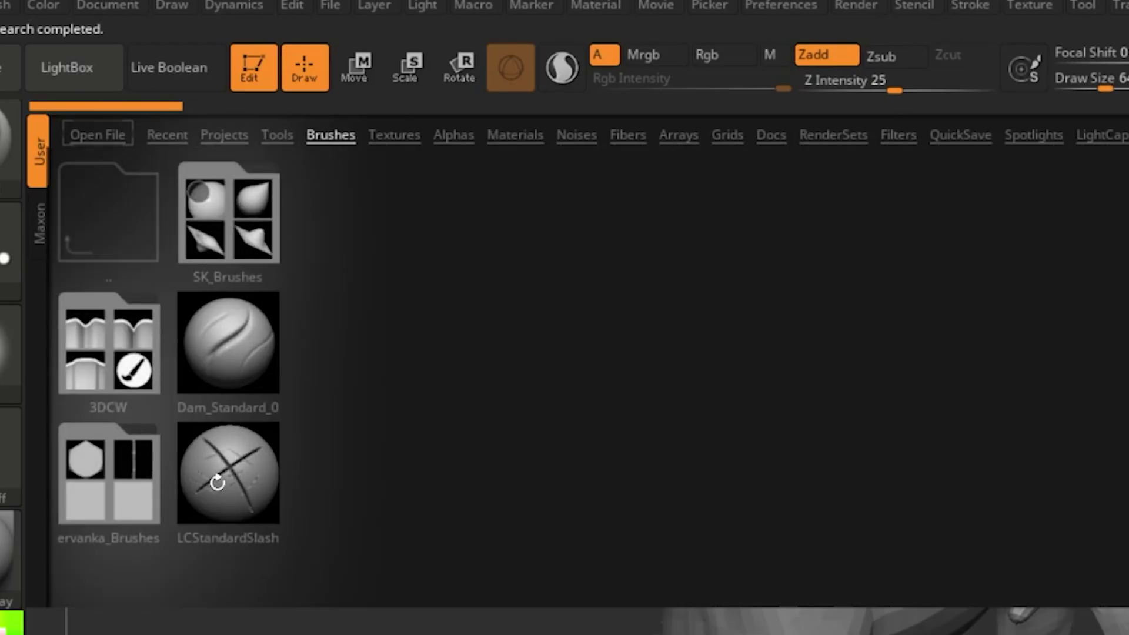
click(142, 339)
click(967, 136)
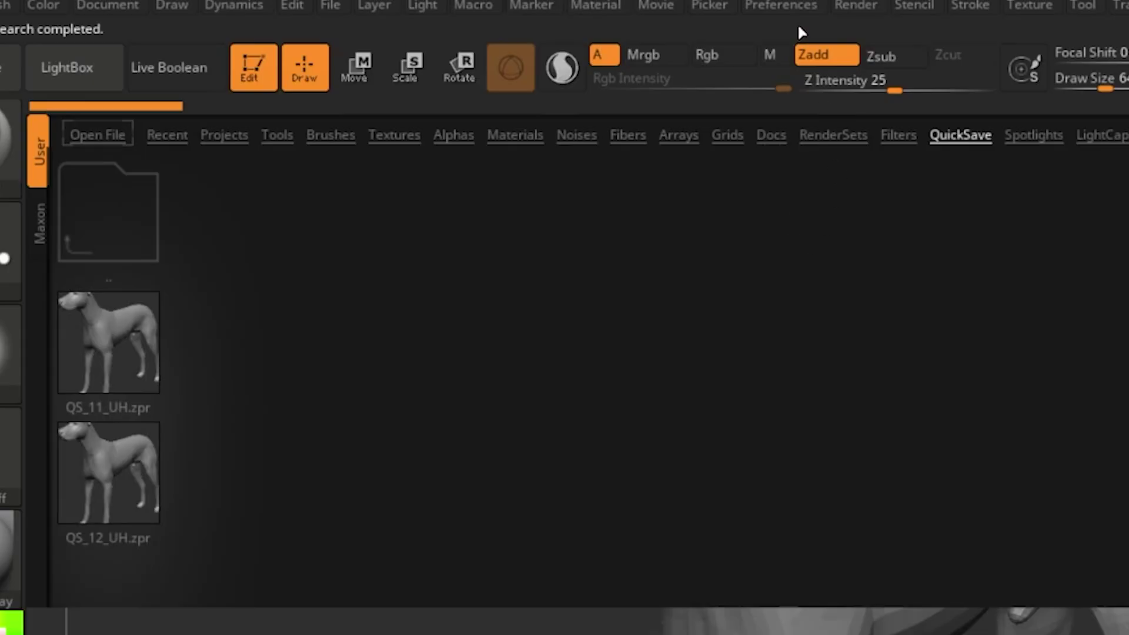
Open the asset directory's QuickSave folder on D: in File Explorer and select QS_11_UH and QS_12_UH.
click(775, 7)
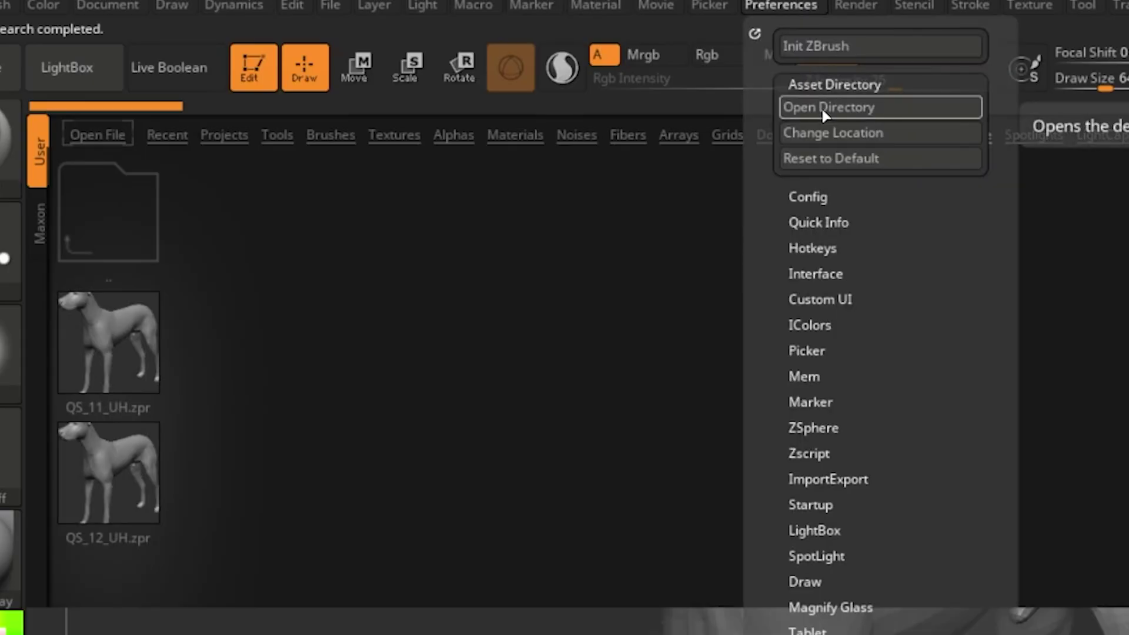
click(845, 113)
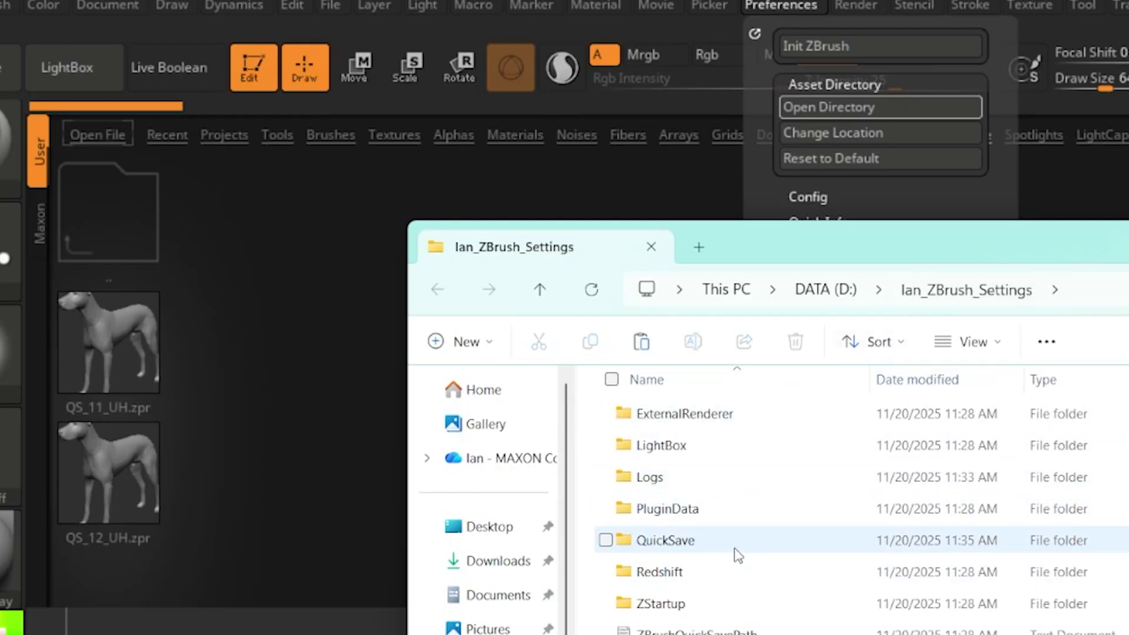
double_click(737, 544)
click(711, 412)
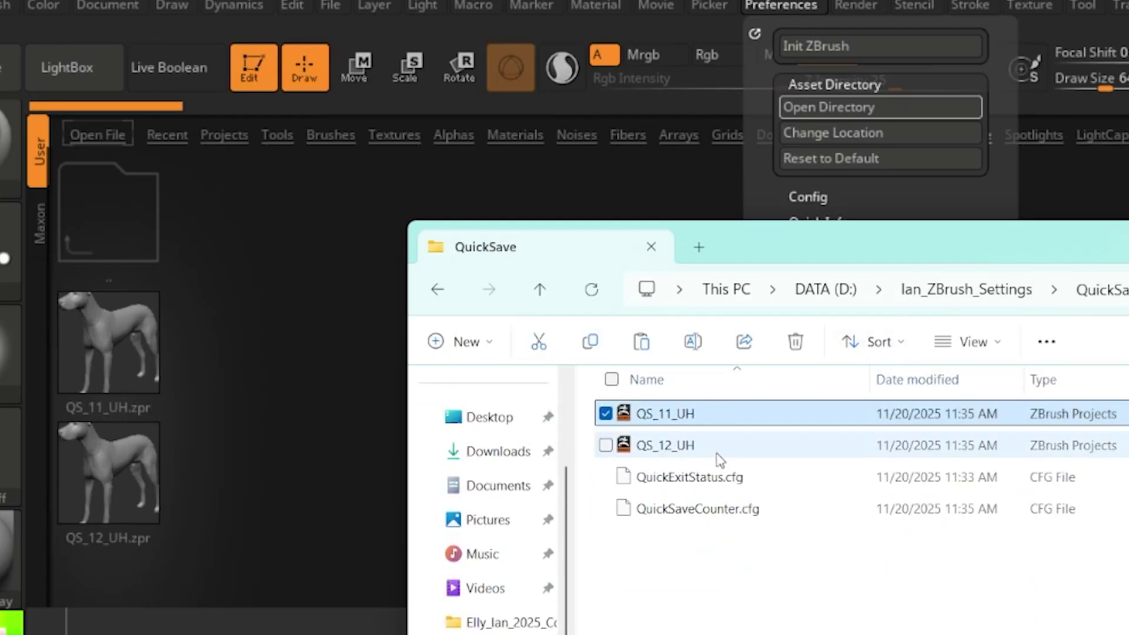
click(719, 450)
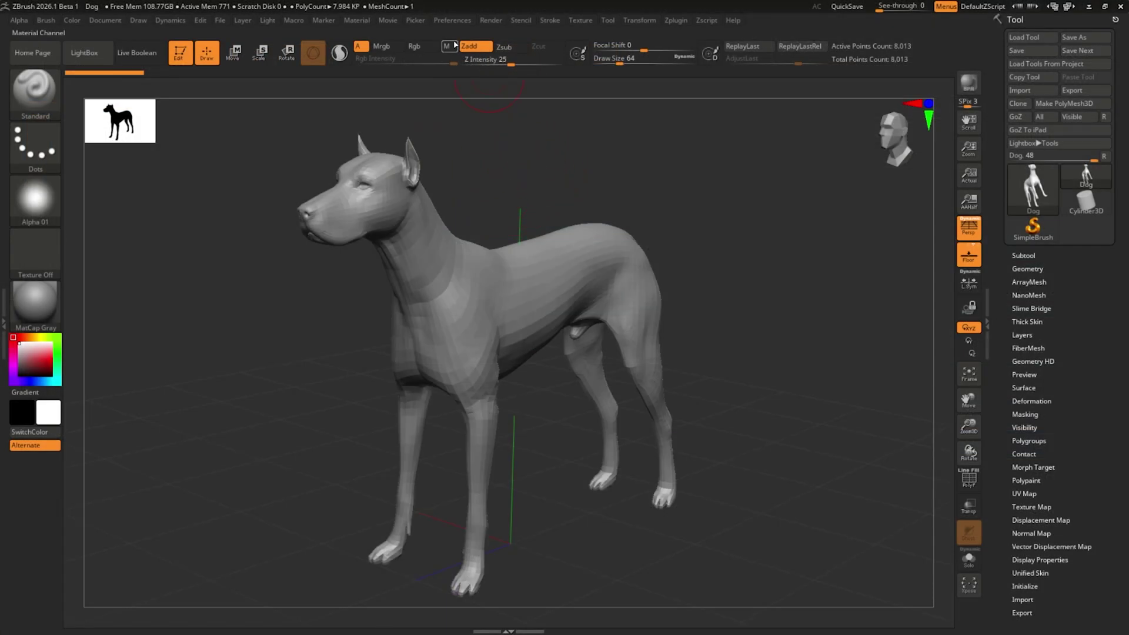
Reset the Asset Directory preference to default and confirm the reset.
click(452, 20)
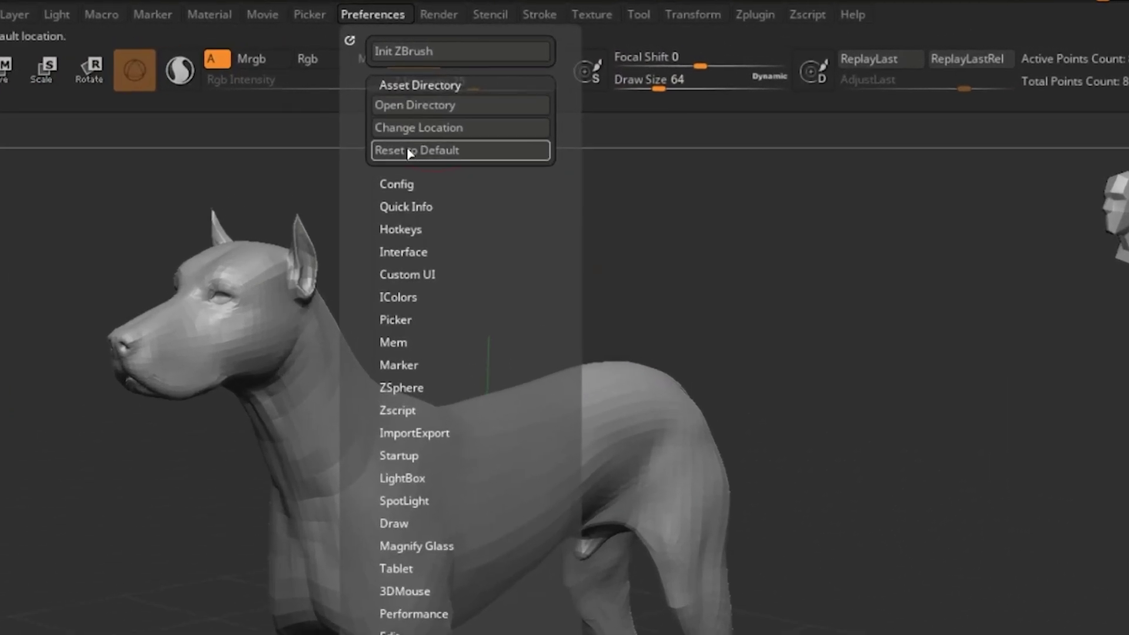
click(455, 152)
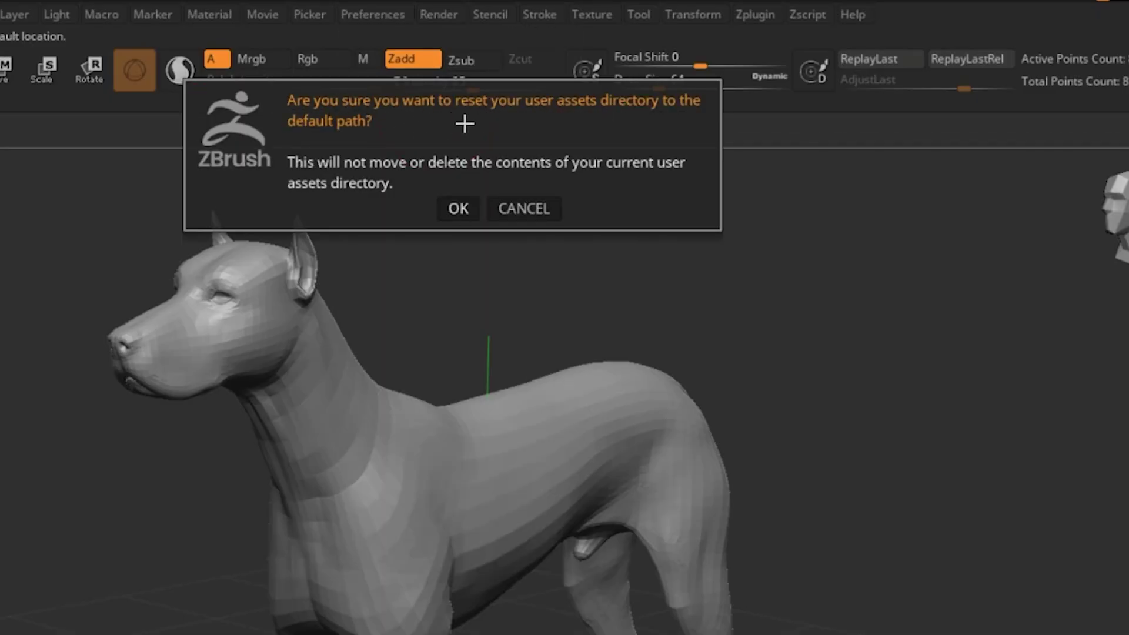
click(458, 210)
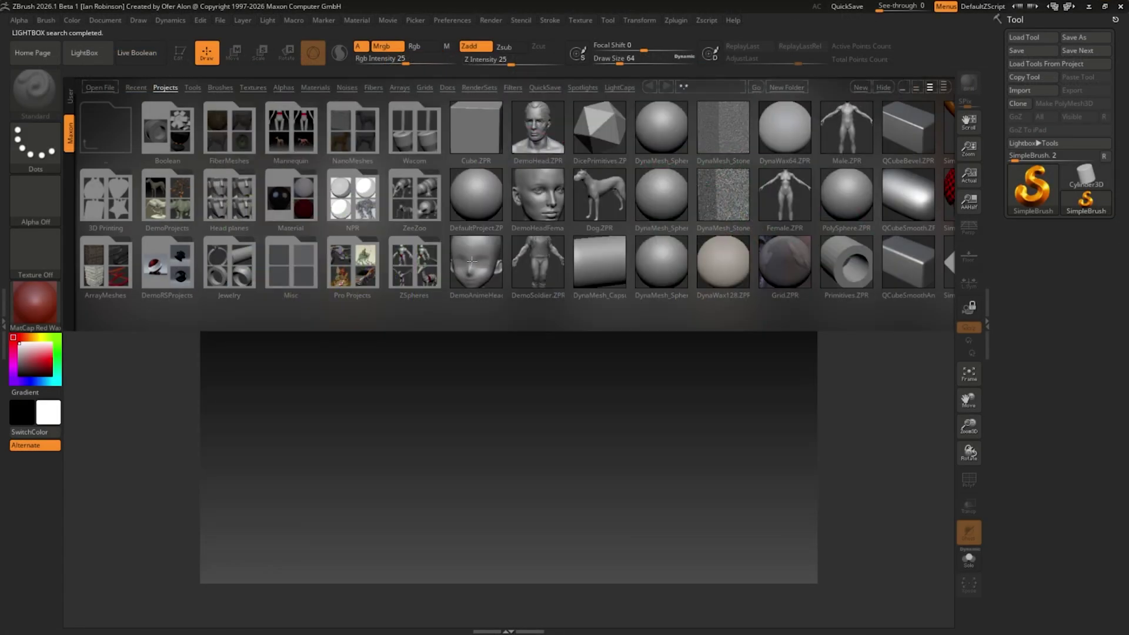
Load DemoAnimeHead.ZPR and open the asset directory to confirm it is the default ZBrush folder.
double_click(473, 261)
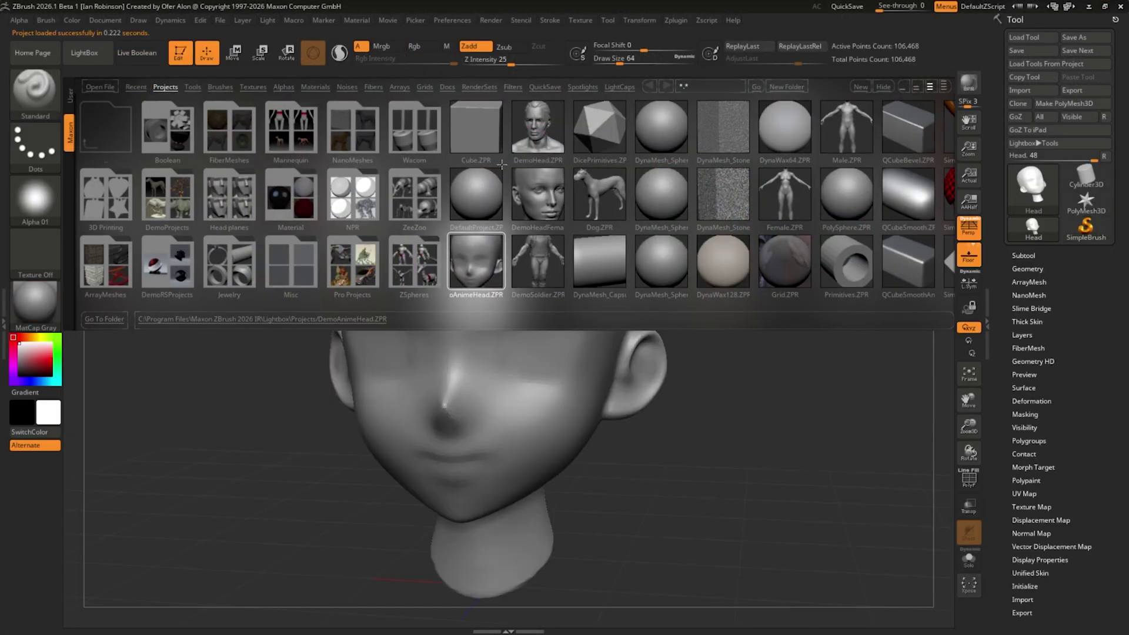
click(470, 26)
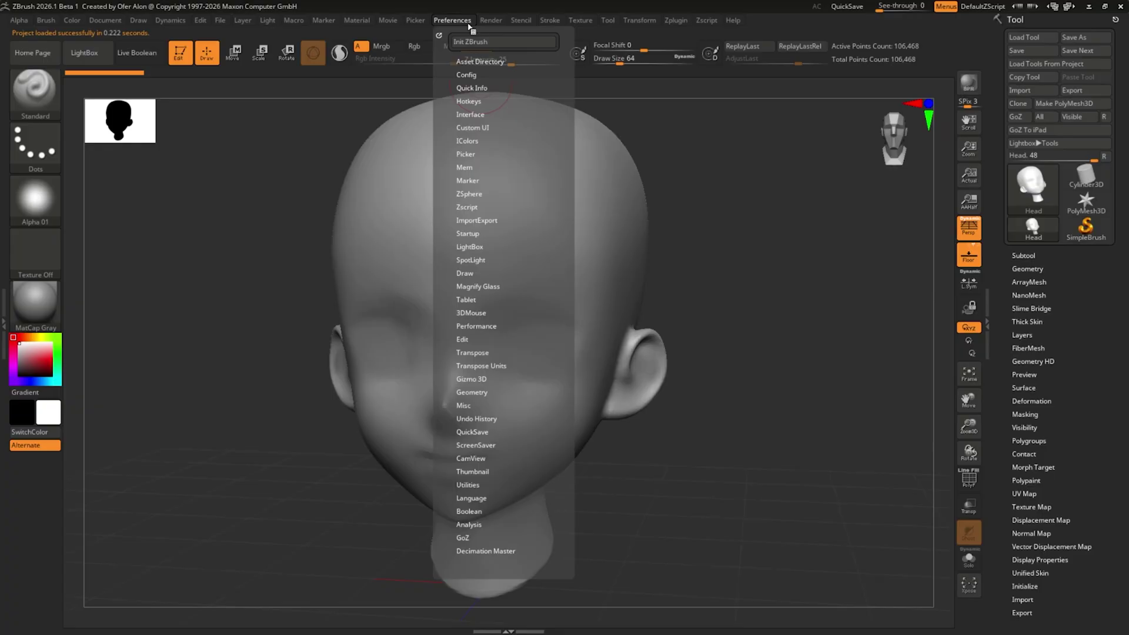
click(468, 61)
click(476, 73)
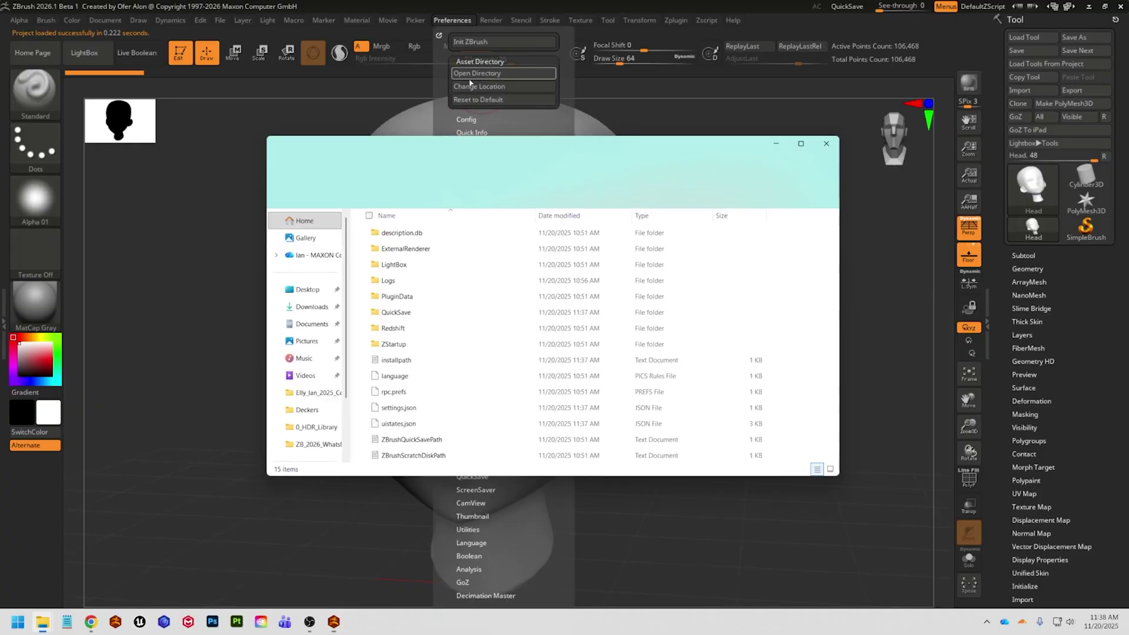